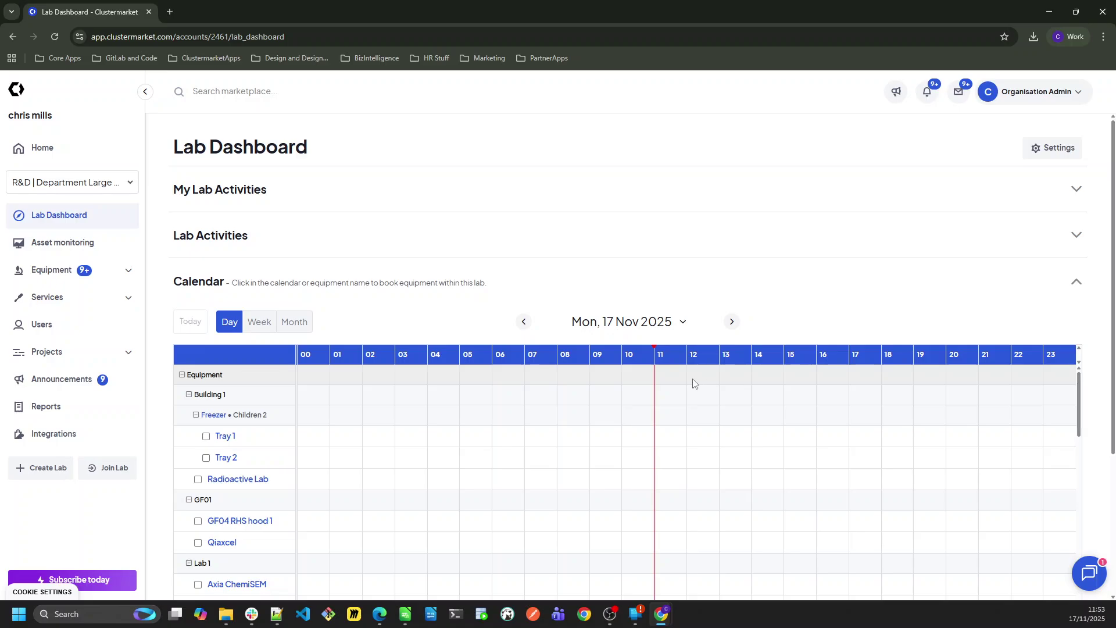
Step: Start adding a single piece of equipment from the lab's equipment overview, with its category set to Parent equipment
{"action": "left_click", "coordinate": [130, 277]}
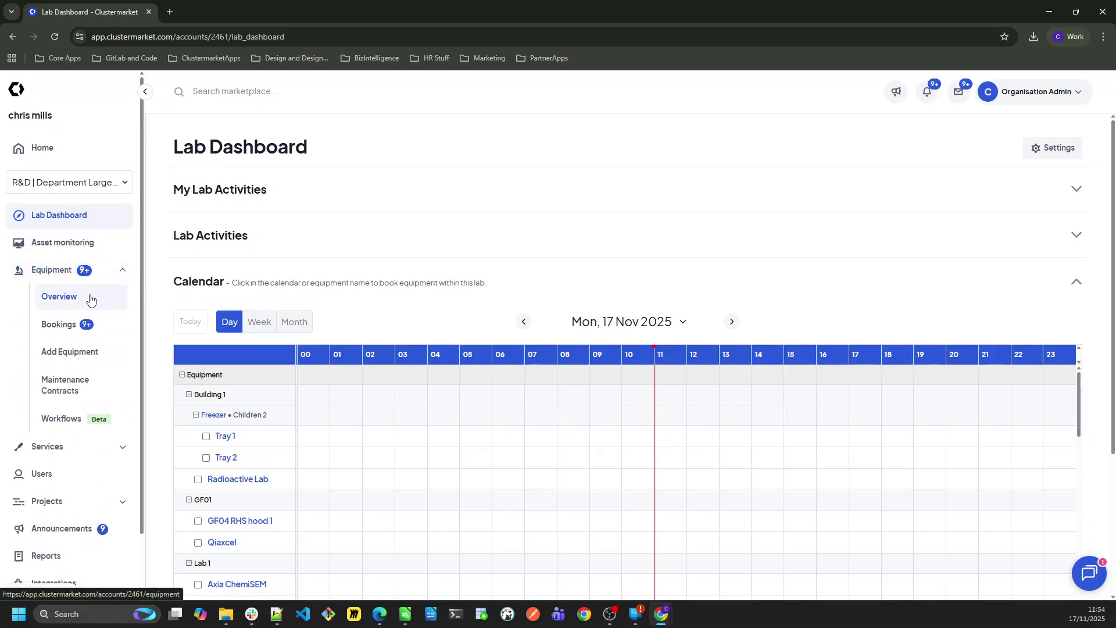
{"action": "left_click", "coordinate": [123, 302]}
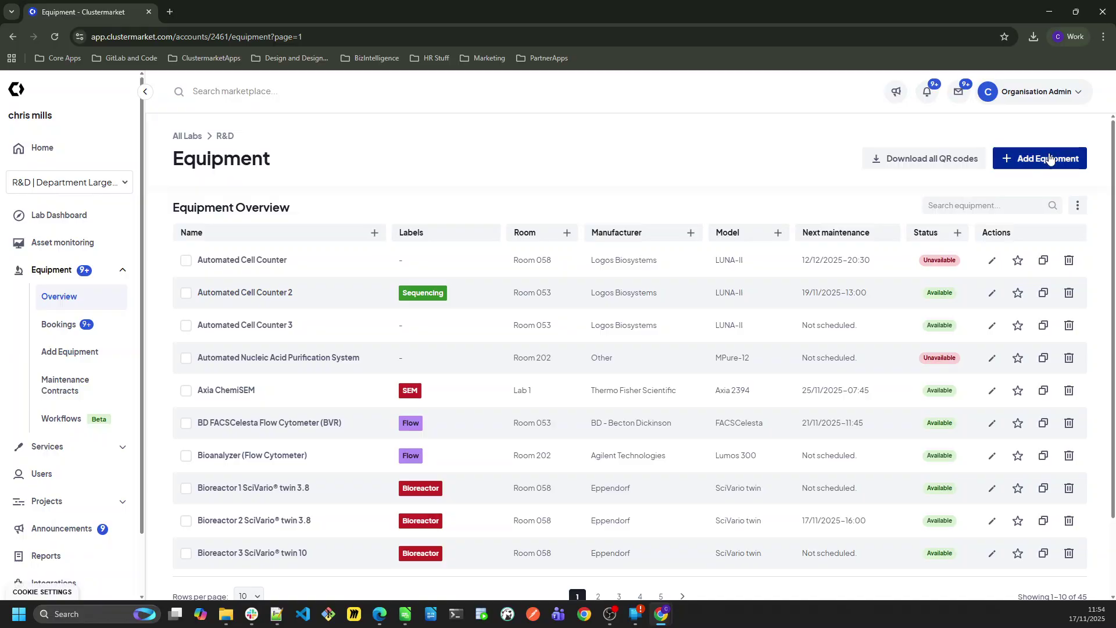
{"action": "left_click", "coordinate": [1051, 158]}
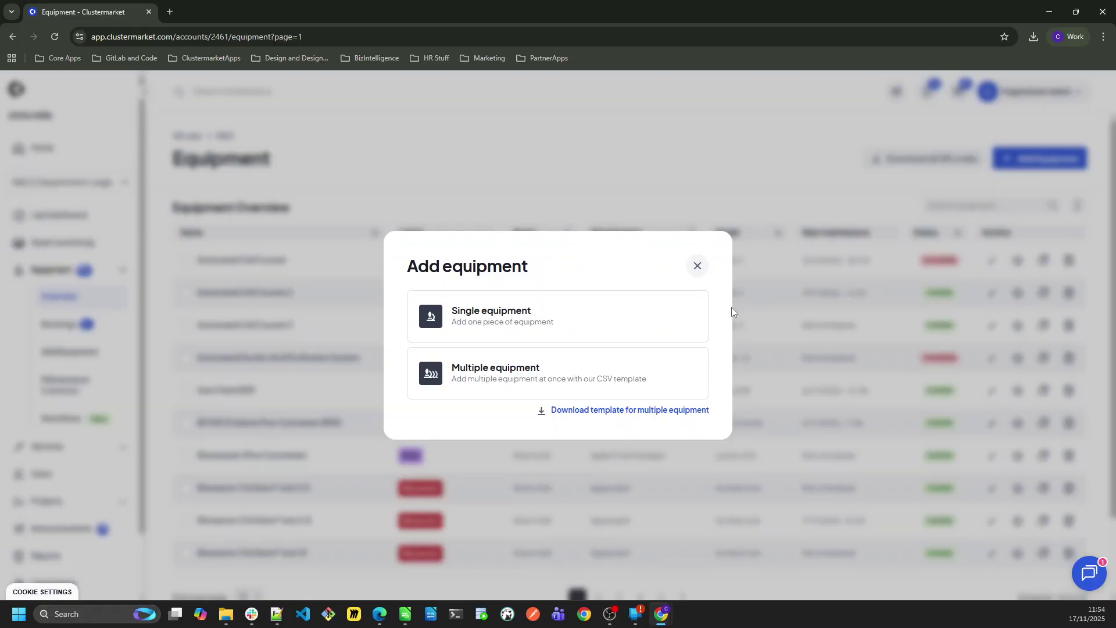
{"action": "left_click", "coordinate": [572, 323]}
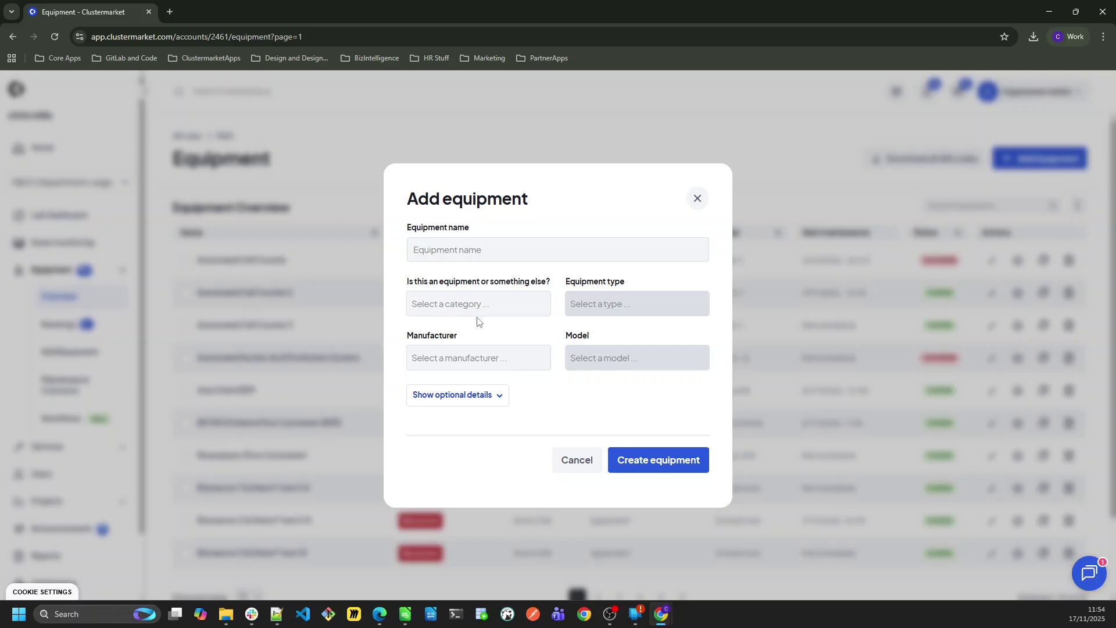
{"action": "left_click", "coordinate": [502, 310]}
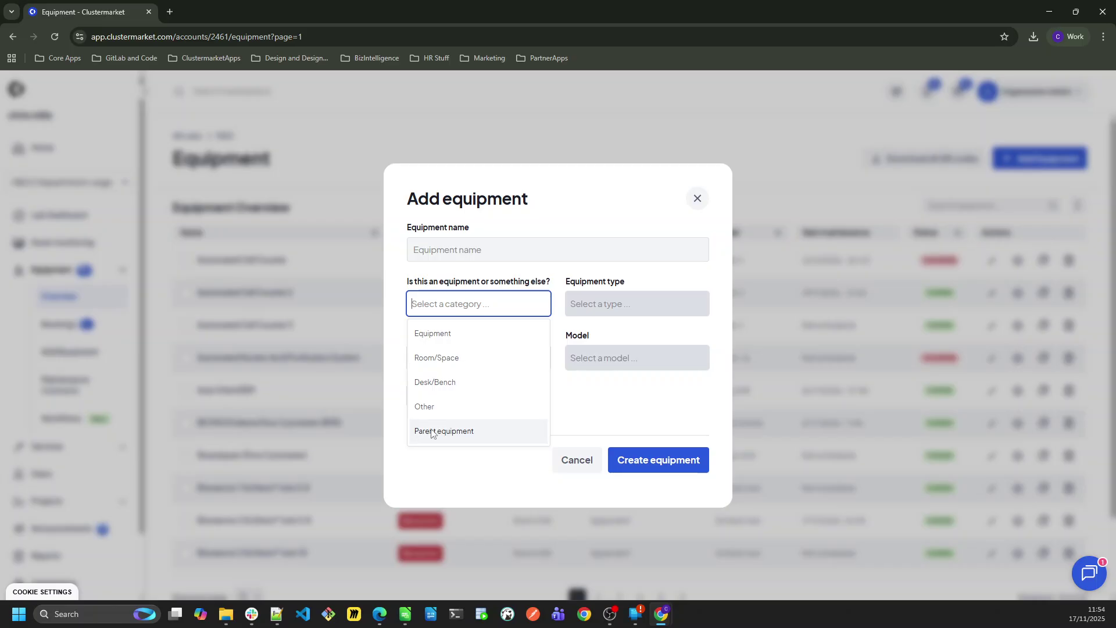
{"action": "left_click", "coordinate": [451, 432]}
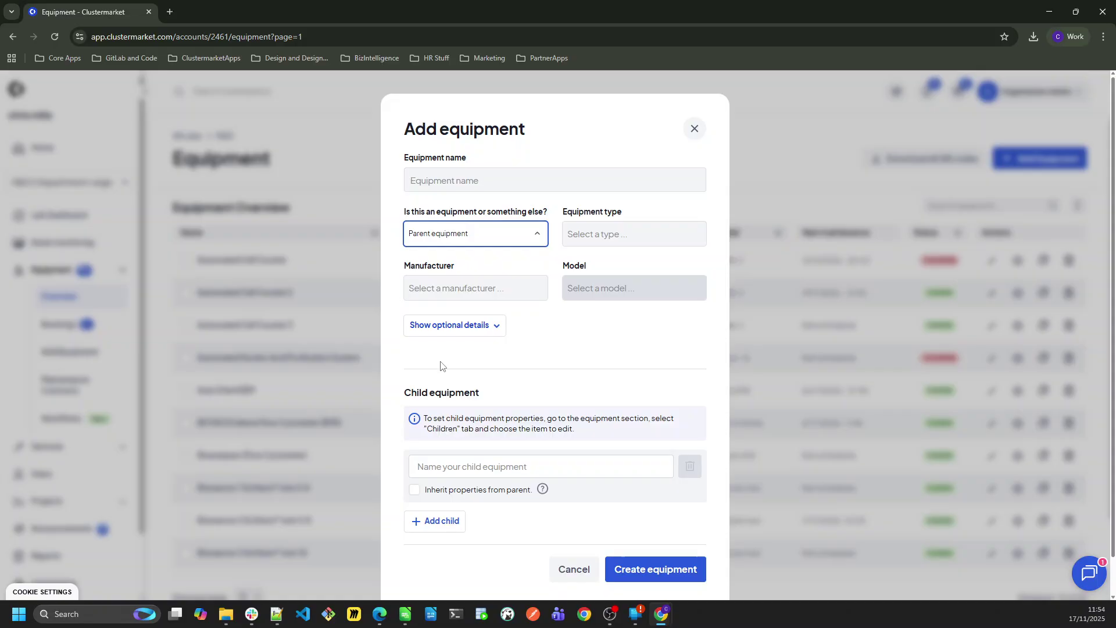
Step: Set the equipment type to Bioreactor & Incubator, manufacturer to Eppendorf, model to CellXpert C170i and name to CellExpert 170i Incubator
{"action": "left_click", "coordinate": [610, 243]}
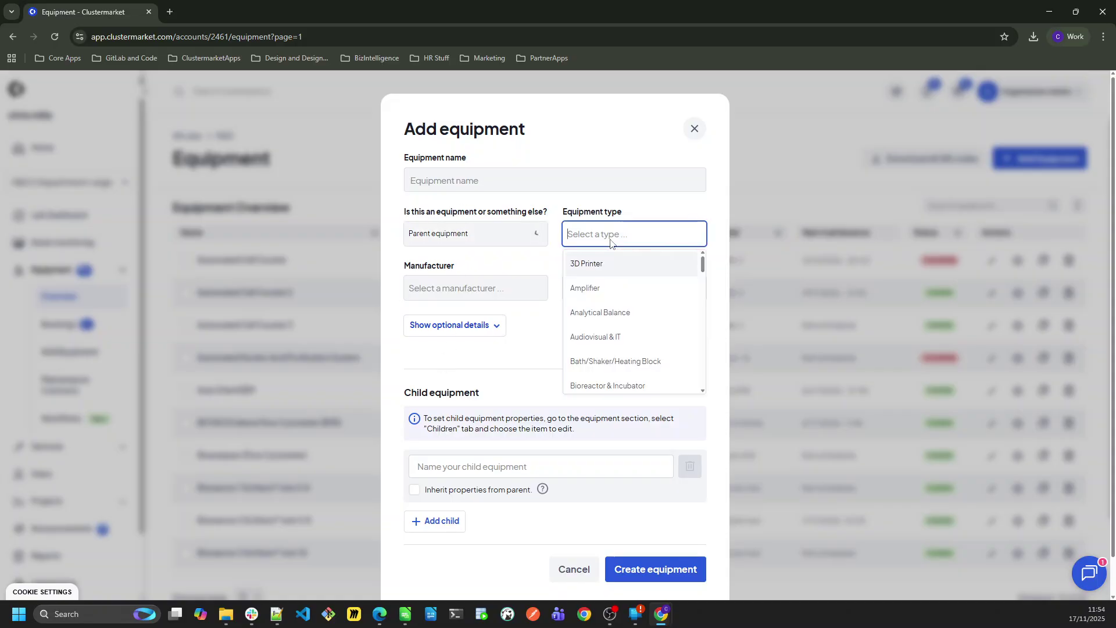
{"action": "left_click", "coordinate": [623, 386]}
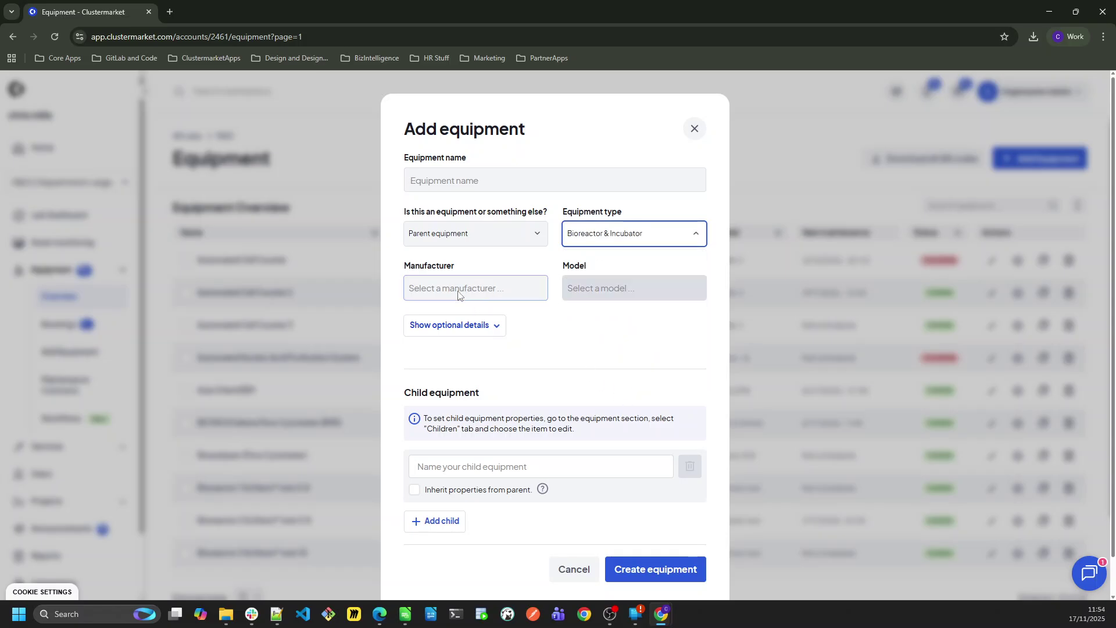
{"action": "left_click", "coordinate": [481, 296]}
{"action": "type", "text": "eppen"}
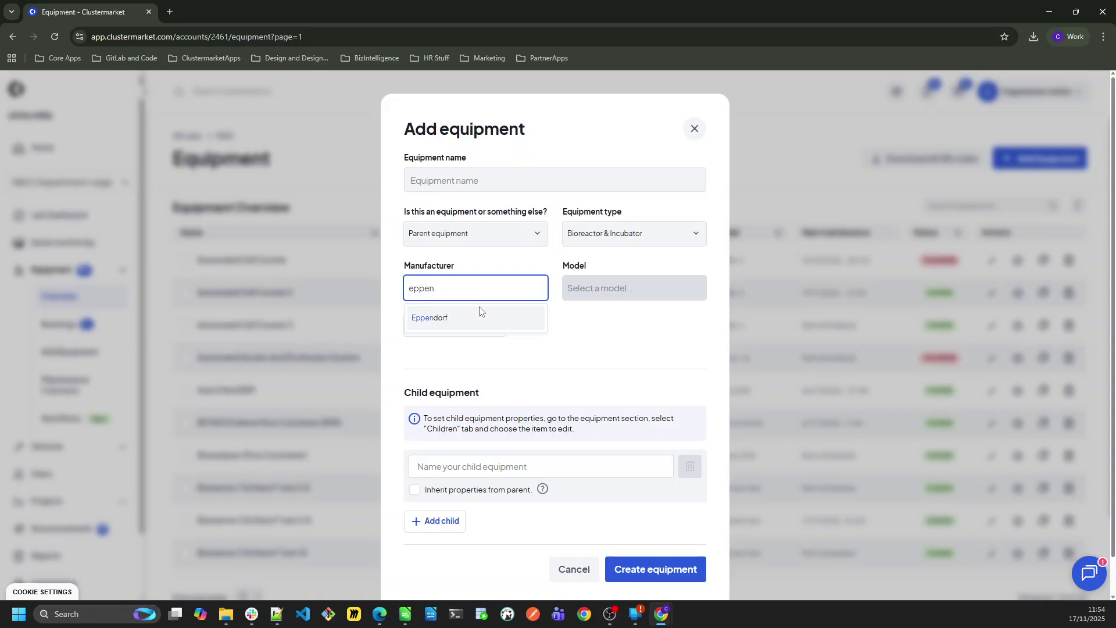
{"action": "left_click", "coordinate": [469, 318]}
{"action": "left_click", "coordinate": [620, 291]}
{"action": "type", "text": "cell"}
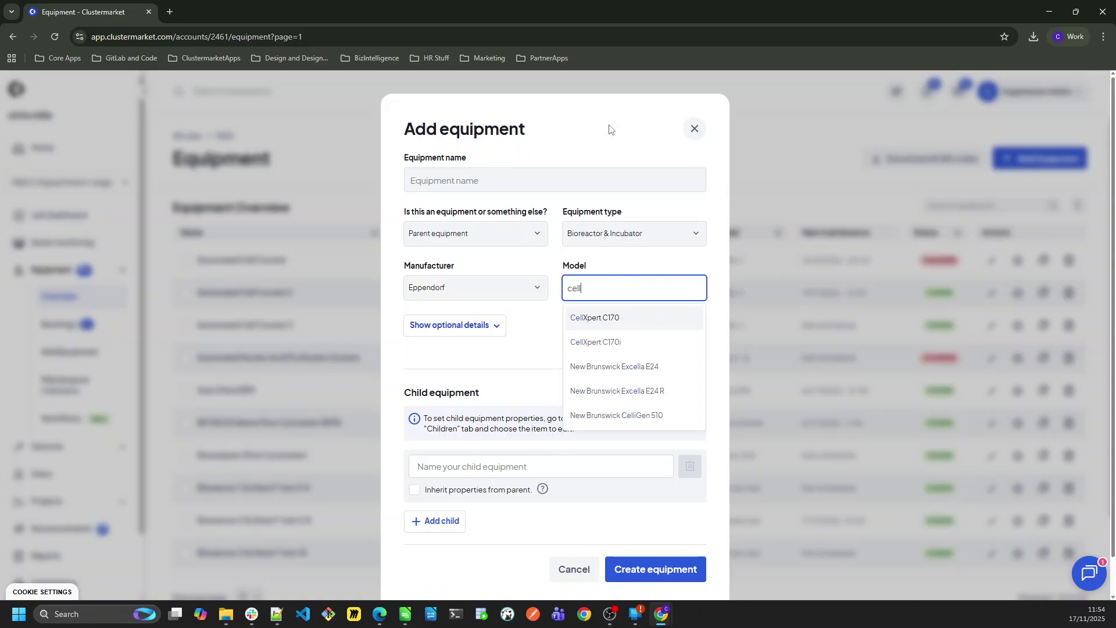
{"action": "left_click", "coordinate": [581, 343]}
{"action": "left_click", "coordinate": [493, 185]}
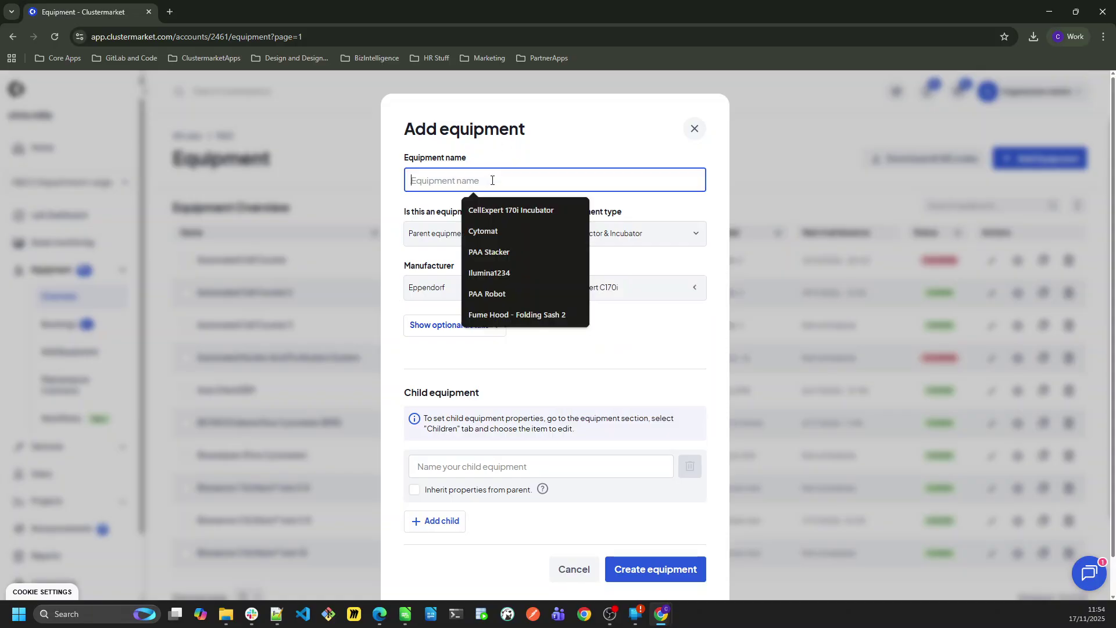
{"action": "left_click", "coordinate": [518, 210]}
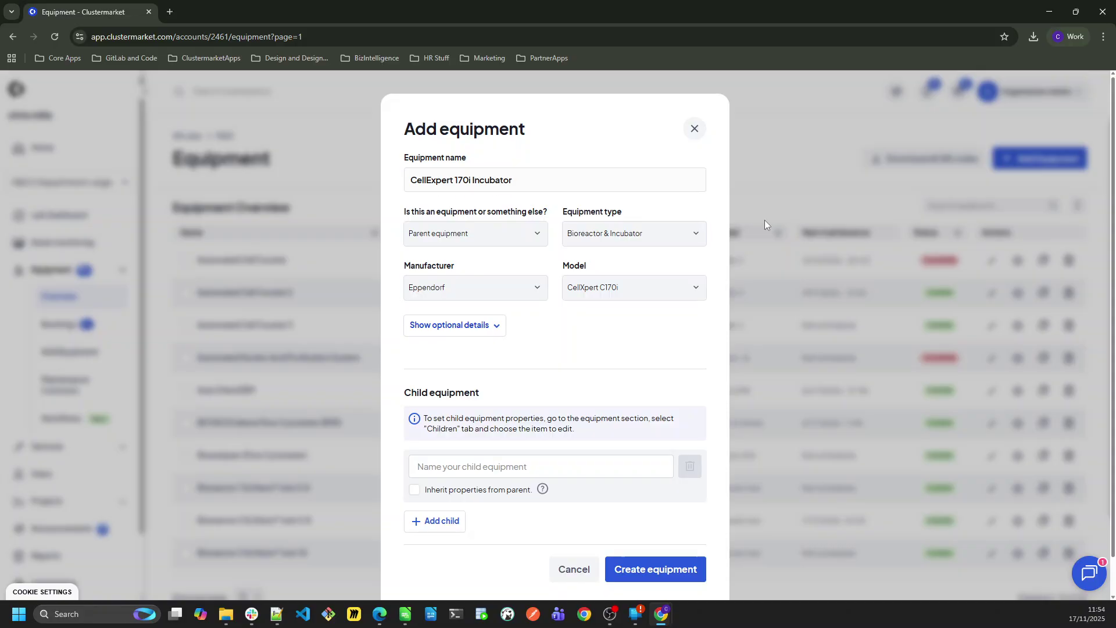
Step: Expand the optional details, assign the incubator to room Lab 1 and review the remaining optional fields
{"action": "left_click", "coordinate": [496, 326]}
{"action": "scroll", "coordinate": [539, 386], "scroll_direction": "down", "scroll_amount": 2}
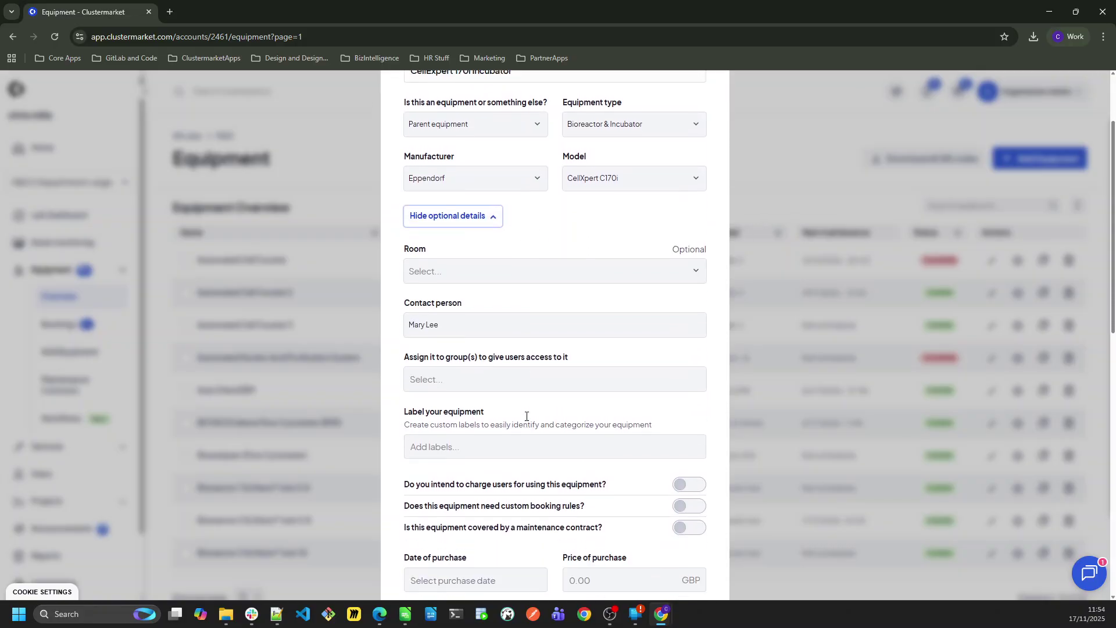
{"action": "left_click", "coordinate": [546, 271]}
{"action": "left_click", "coordinate": [431, 390]}
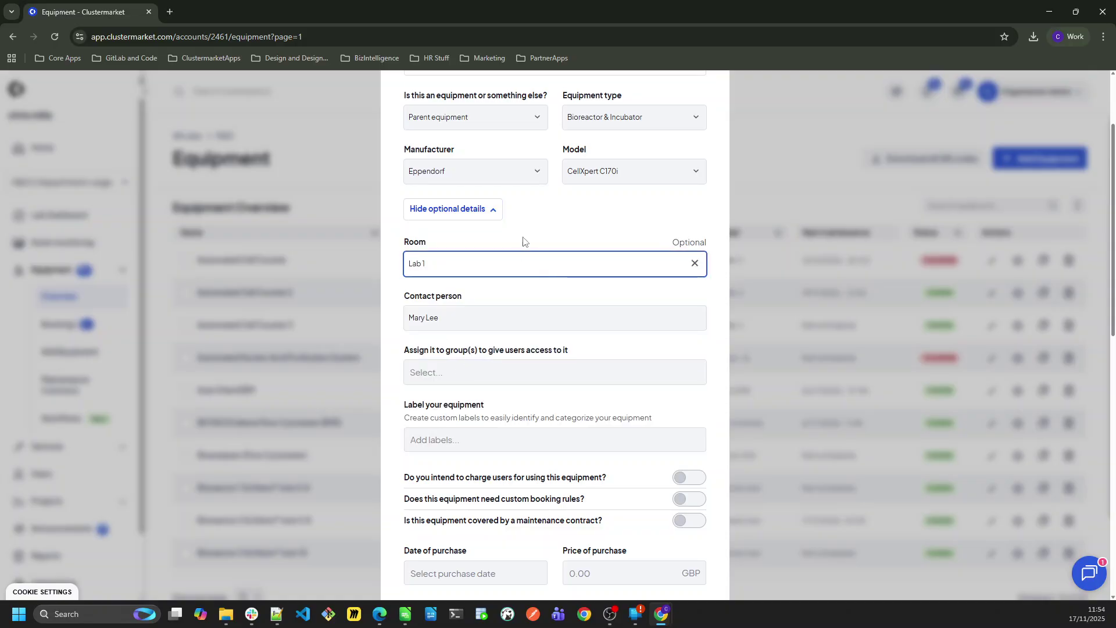
{"action": "scroll", "coordinate": [549, 383], "scroll_direction": "down", "scroll_amount": 4}
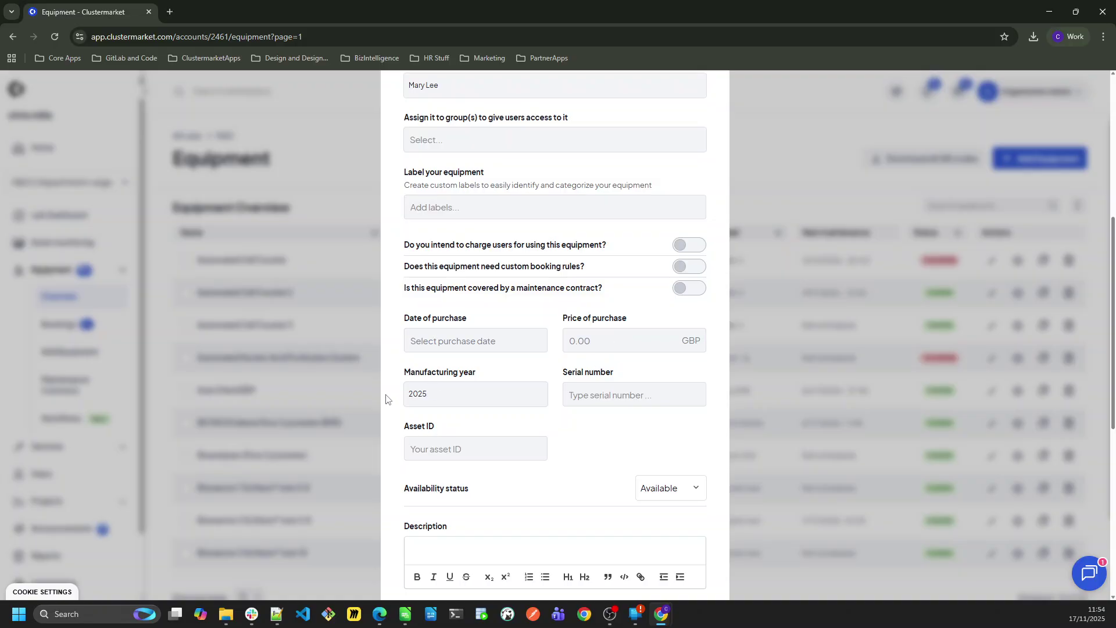
{"action": "left_click", "coordinate": [622, 402]}
{"action": "scroll", "coordinate": [728, 205], "scroll_direction": "up", "scroll_amount": 3}
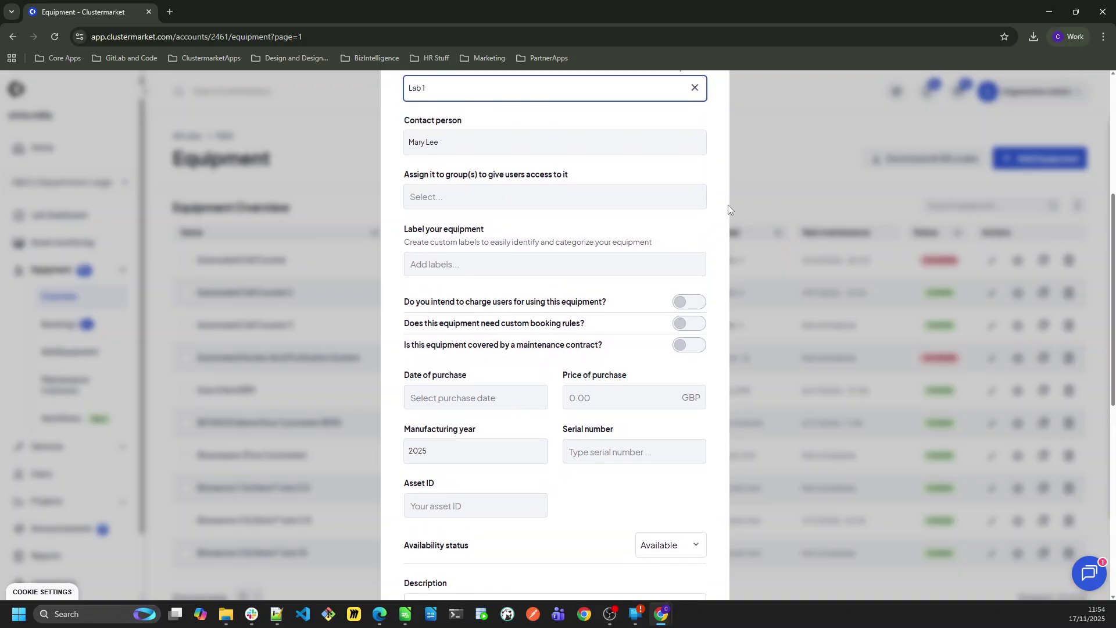
{"action": "scroll", "coordinate": [573, 231], "scroll_direction": "down", "scroll_amount": 10}
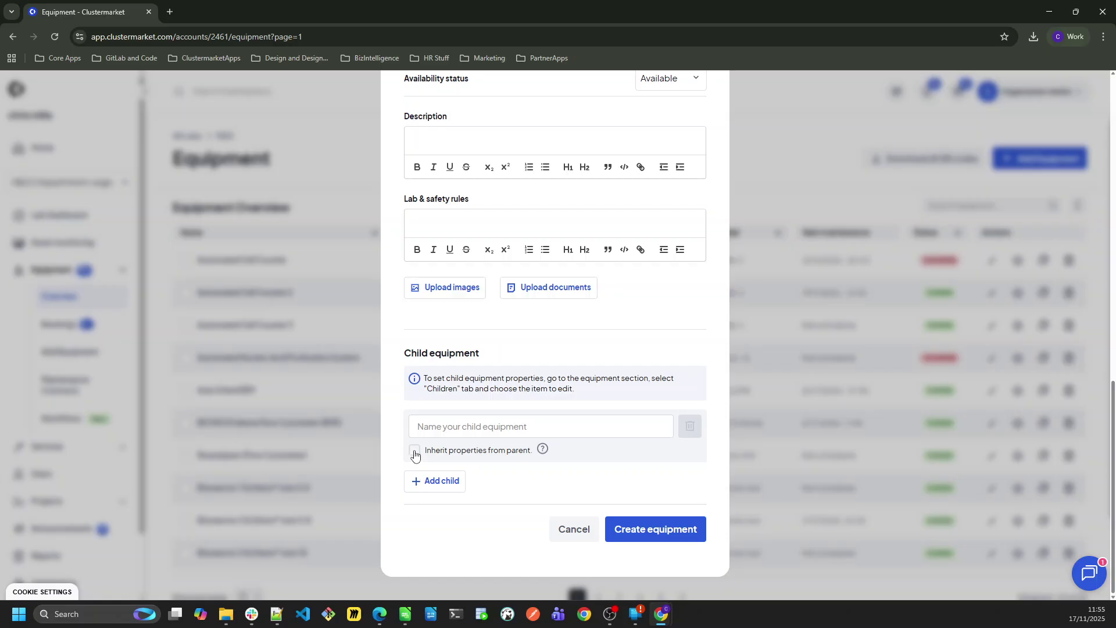
Step: Add three more child equipment entries and make all four children inherit properties from the parent
{"action": "left_click", "coordinate": [429, 480]}
{"action": "left_click", "coordinate": [433, 538]}
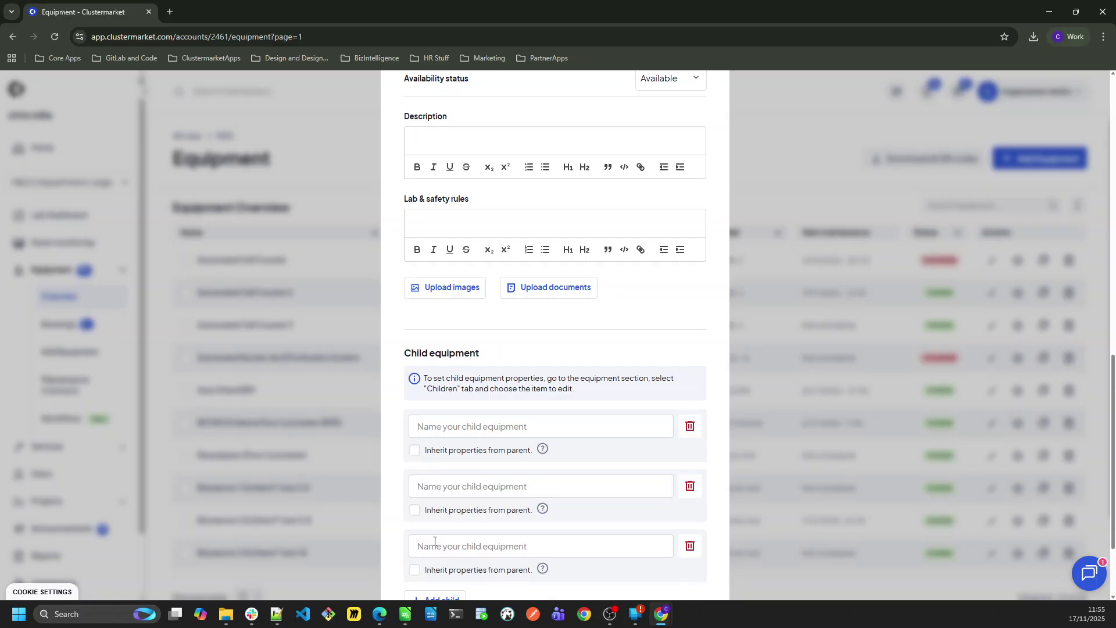
{"action": "scroll", "coordinate": [419, 544], "scroll_direction": "down", "scroll_amount": 1}
{"action": "scroll", "coordinate": [425, 523], "scroll_direction": "down", "scroll_amount": 1}
{"action": "left_click", "coordinate": [448, 481]}
{"action": "left_click", "coordinate": [414, 330]}
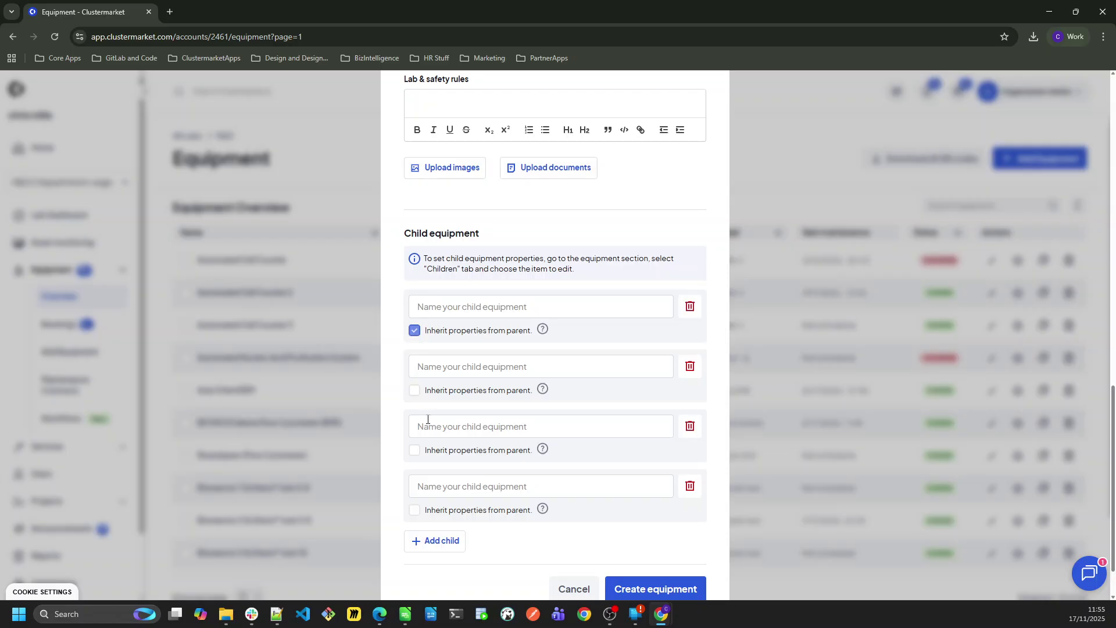
{"action": "left_click", "coordinate": [415, 390]}
{"action": "left_click", "coordinate": [415, 450]}
{"action": "left_click", "coordinate": [414, 510]}
Step: Name the first three children Shelf 1, Shelf 2 and Shelf 3, fill in the fourth shelf's name, and create the equipment
{"action": "left_click", "coordinate": [461, 314]}
{"action": "type", "text": "Shelf 1"}
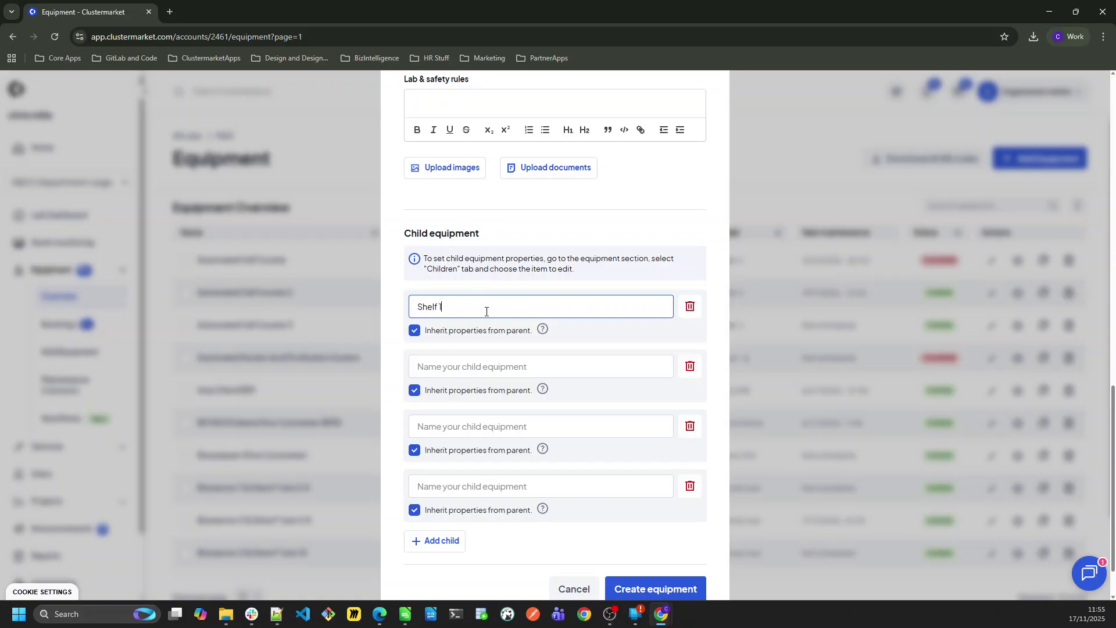
{"action": "left_click_drag", "start_coordinate": [486, 311], "coordinate": [387, 294]}
{"action": "key", "text": "ctrl+c"}
{"action": "left_click", "coordinate": [501, 366]}
{"action": "key", "text": "ctrl+v"}
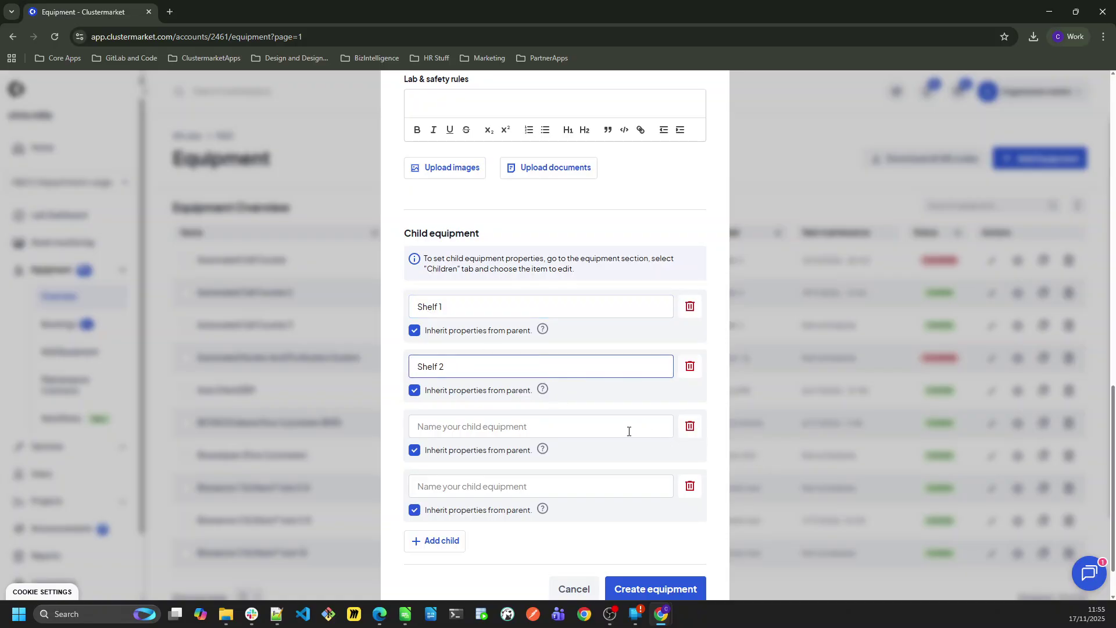
{"action": "left_click", "coordinate": [628, 431]}
{"action": "key", "text": "ctrl+v"}
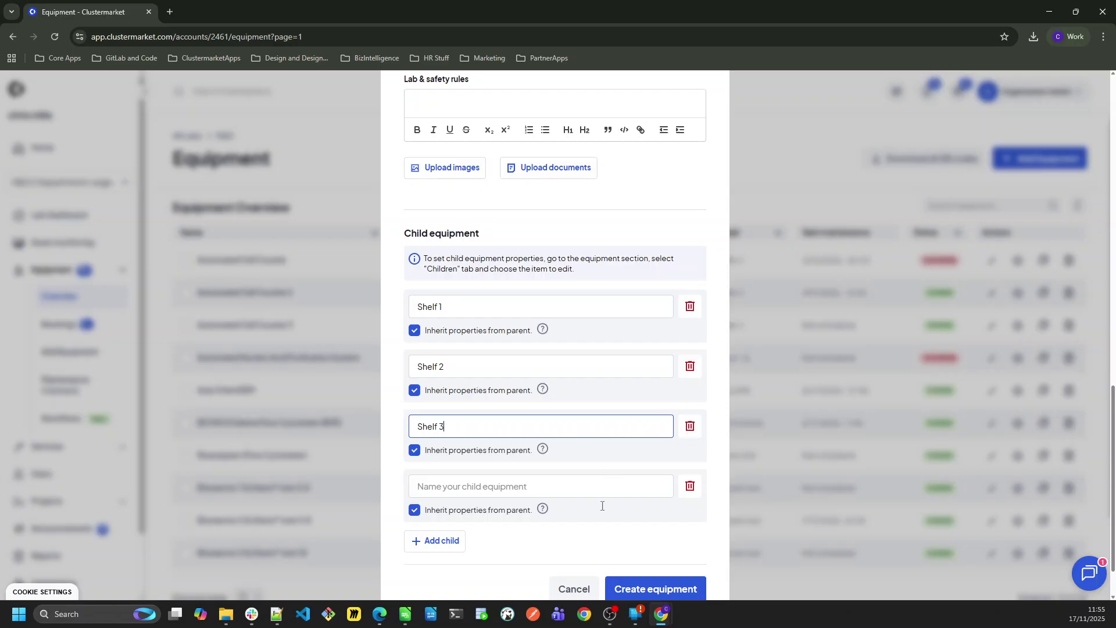
{"action": "left_click", "coordinate": [573, 484]}
{"action": "key", "text": "ctrl+v"}
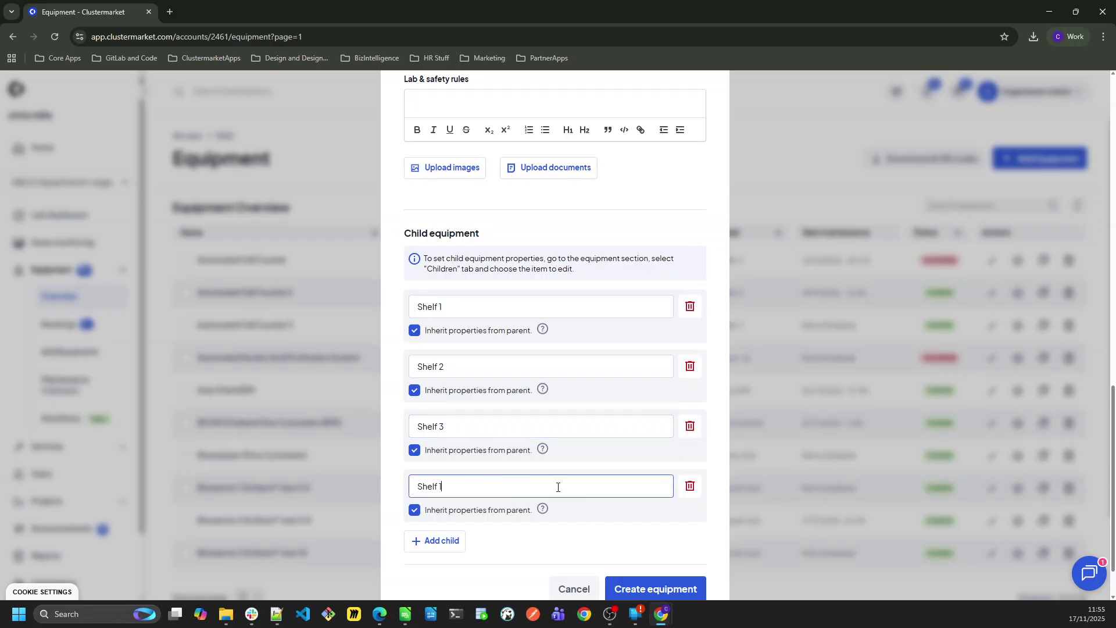
{"action": "left_click", "coordinate": [670, 589]}
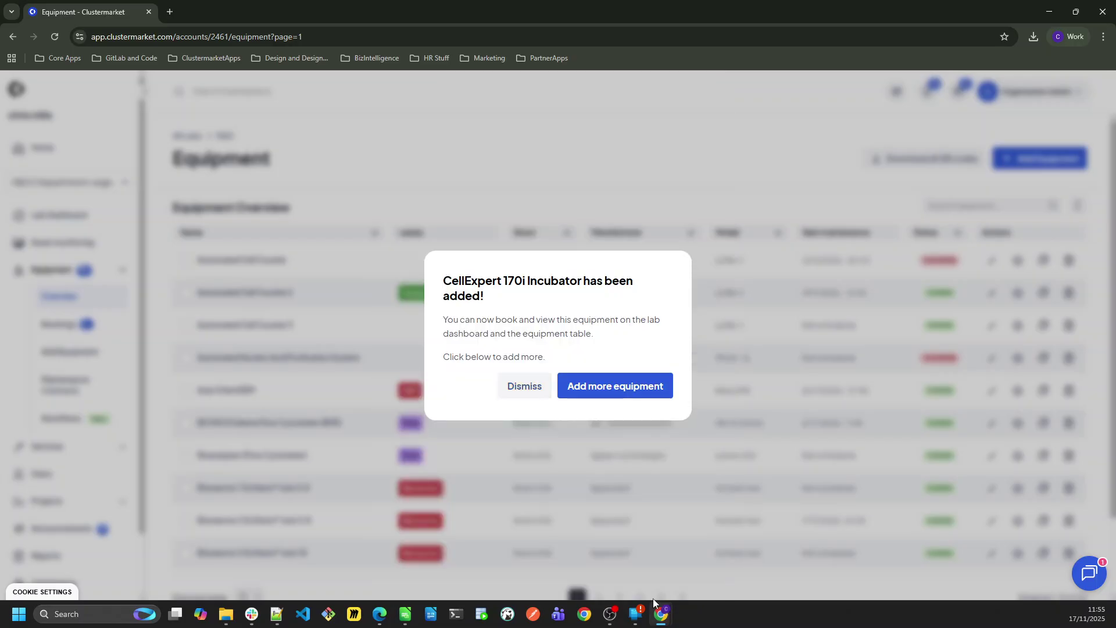
{"action": "left_click", "coordinate": [523, 386]}
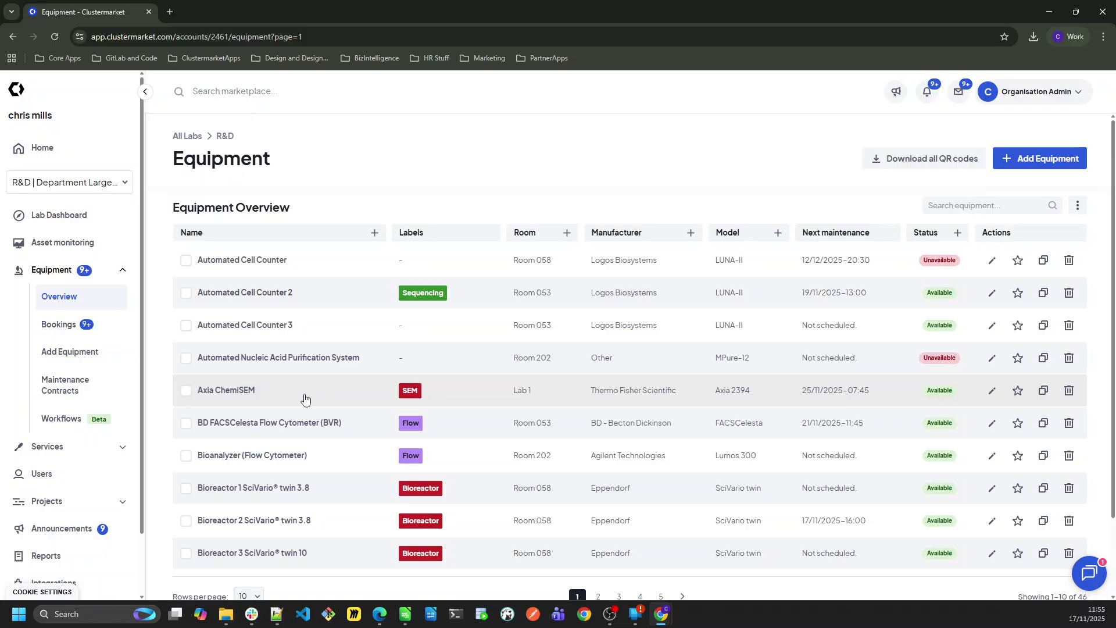
Step: Open the details of the Automated Cell Counter in Room 058 and start editing the equipment
{"action": "scroll", "coordinate": [298, 390], "scroll_direction": "down", "scroll_amount": 1}
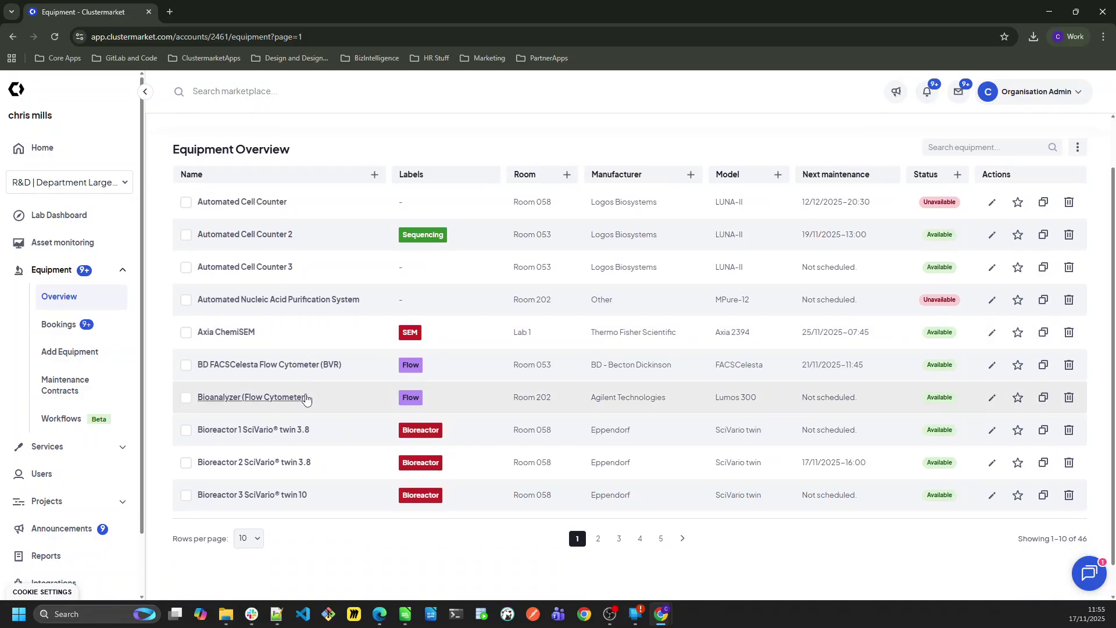
{"action": "left_click", "coordinate": [249, 203]}
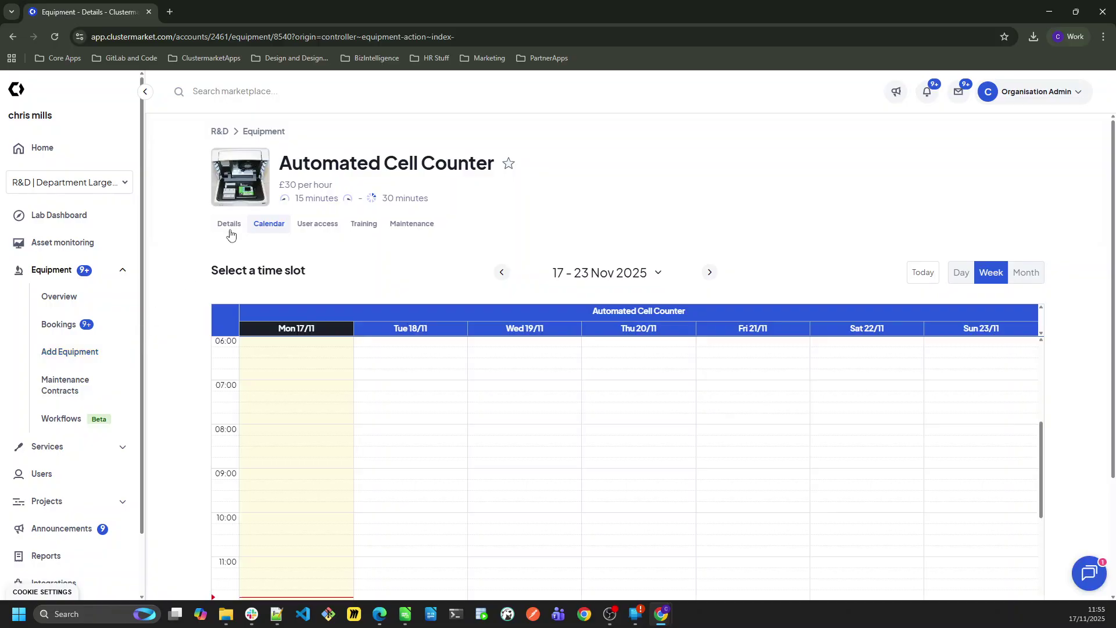
{"action": "left_click", "coordinate": [229, 225]}
{"action": "scroll", "coordinate": [805, 412], "scroll_direction": "down", "scroll_amount": 7}
{"action": "scroll", "coordinate": [988, 478], "scroll_direction": "down", "scroll_amount": 3}
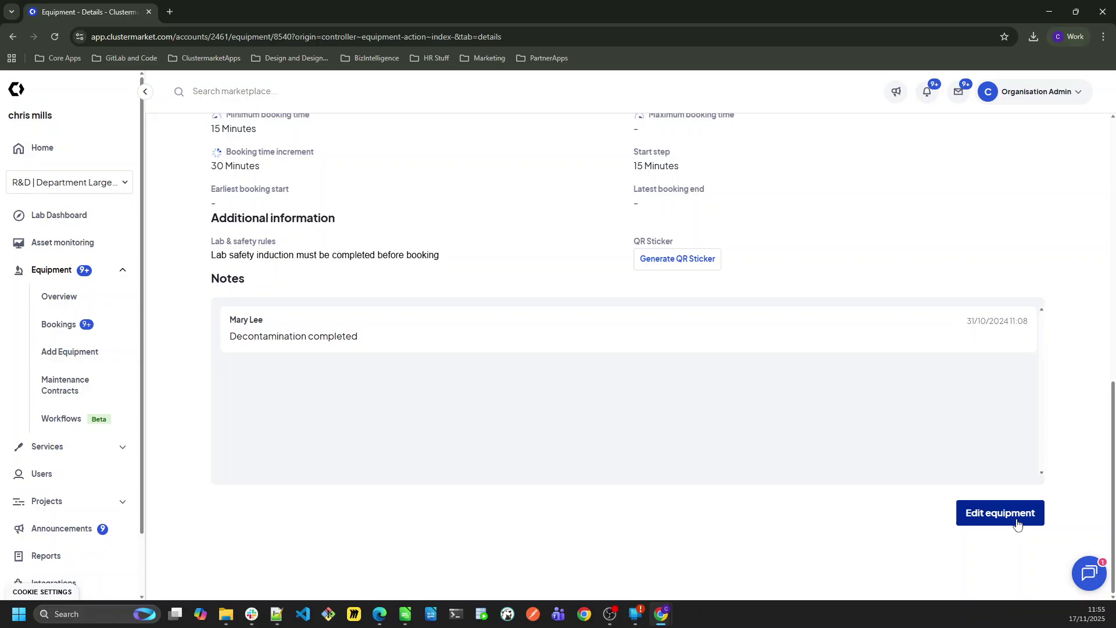
{"action": "left_click", "coordinate": [1017, 525]}
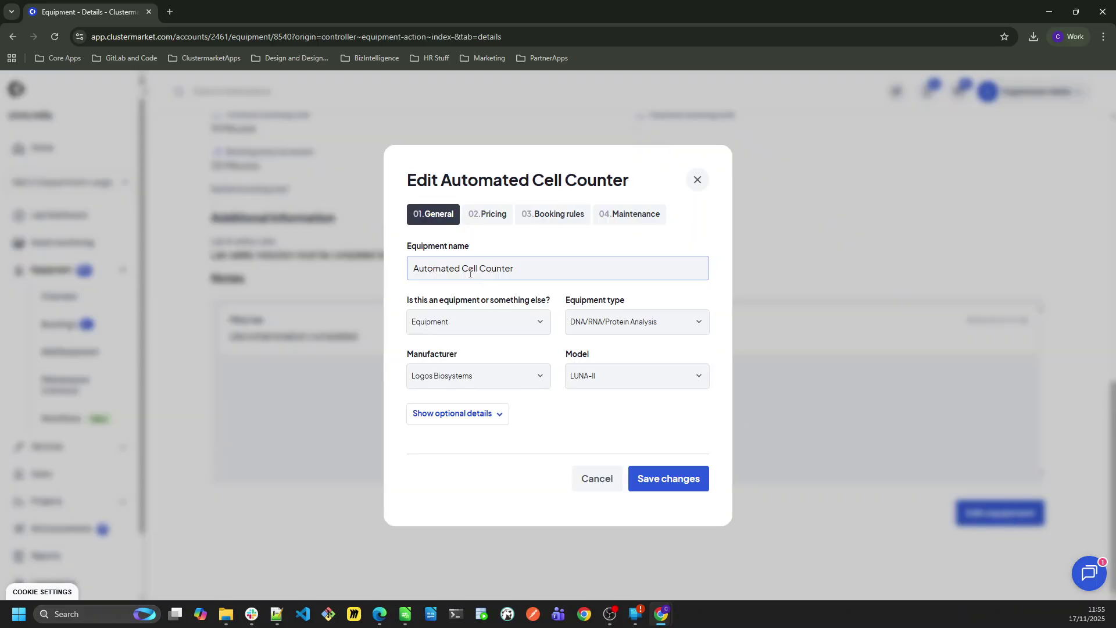
Step: Try changing the Automated Cell Counter's category to Parent equipment, decline the conversion and cancel the edit
{"action": "left_click", "coordinate": [425, 332]}
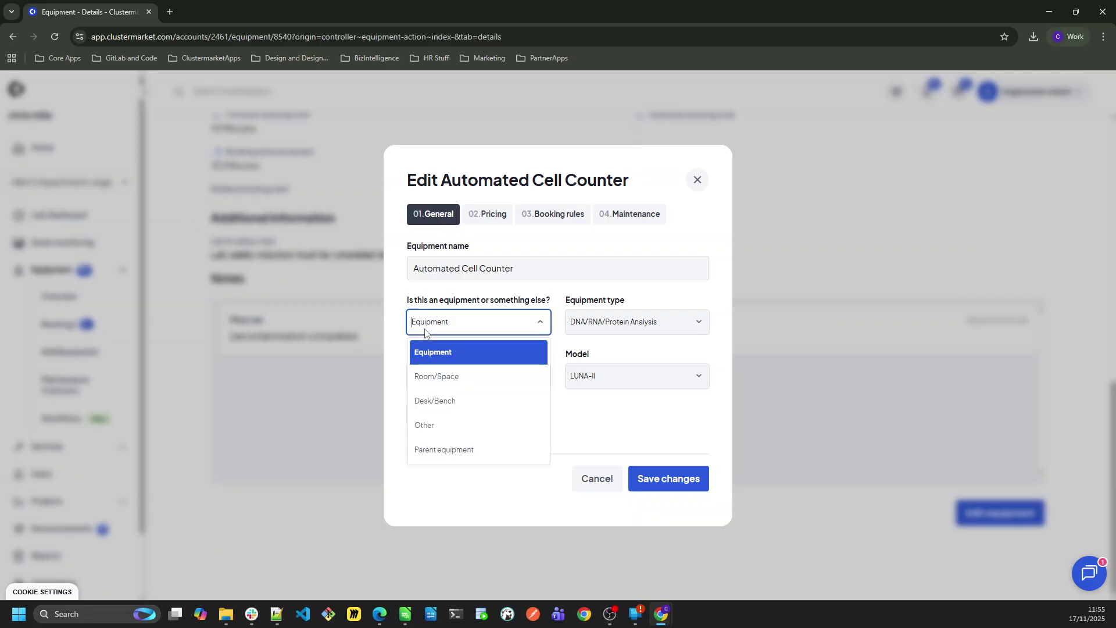
{"action": "left_click", "coordinate": [443, 450]}
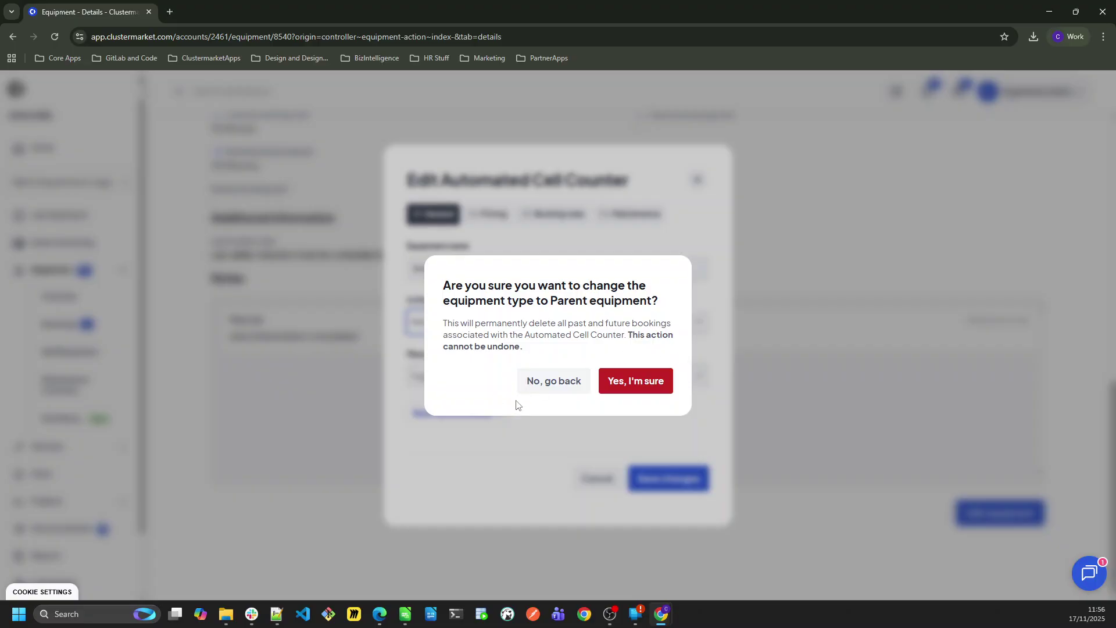
{"action": "left_click", "coordinate": [557, 385]}
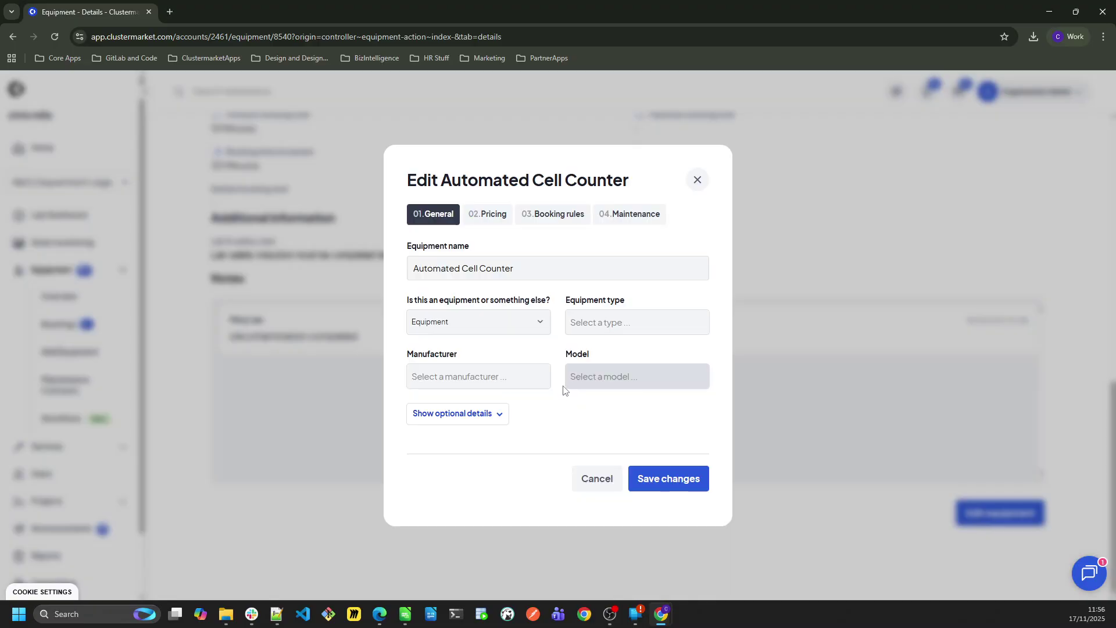
{"action": "left_click", "coordinate": [588, 490]}
Step: Leave the Automated Cell Counter's details and return to the equipment overview
{"action": "scroll", "coordinate": [648, 291], "scroll_direction": "up", "scroll_amount": 3}
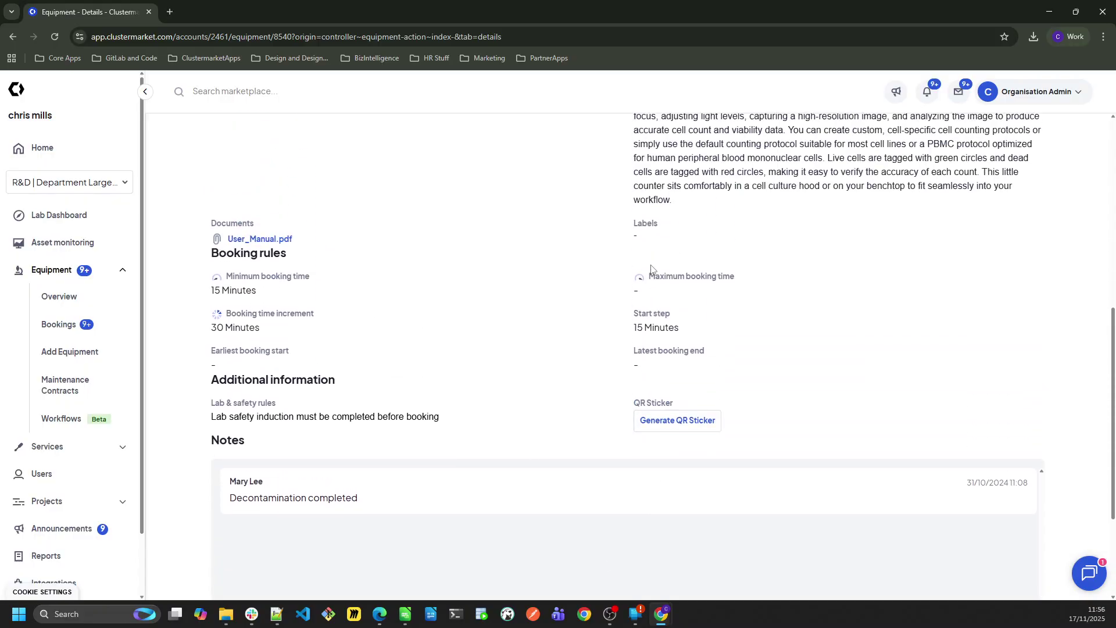
{"action": "scroll", "coordinate": [651, 269], "scroll_direction": "up", "scroll_amount": 7}
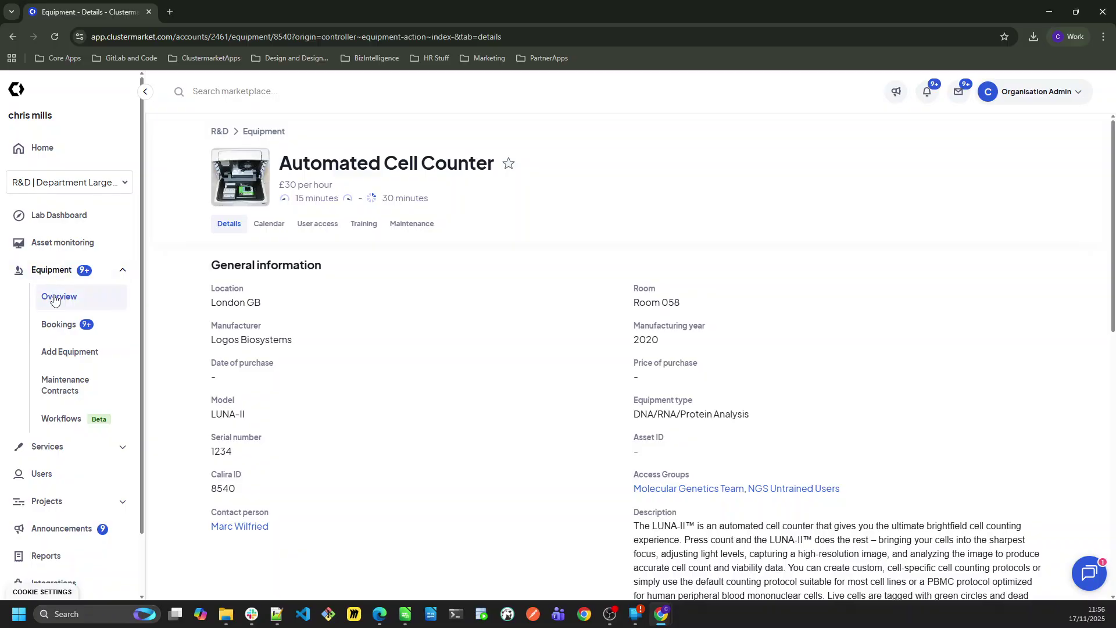
{"action": "left_click", "coordinate": [55, 298]}
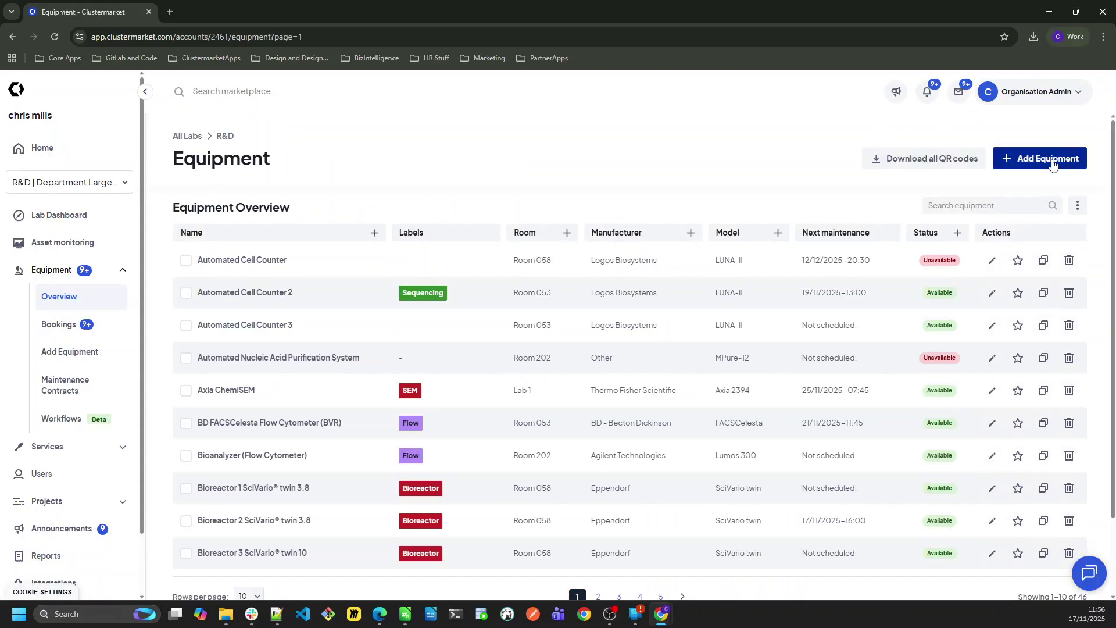
Step: Open the add-equipment options, examine the Equipment Upload Template's parent and child columns in LibreOffice Calc, and return to the equipment overview
{"action": "left_click", "coordinate": [1053, 163]}
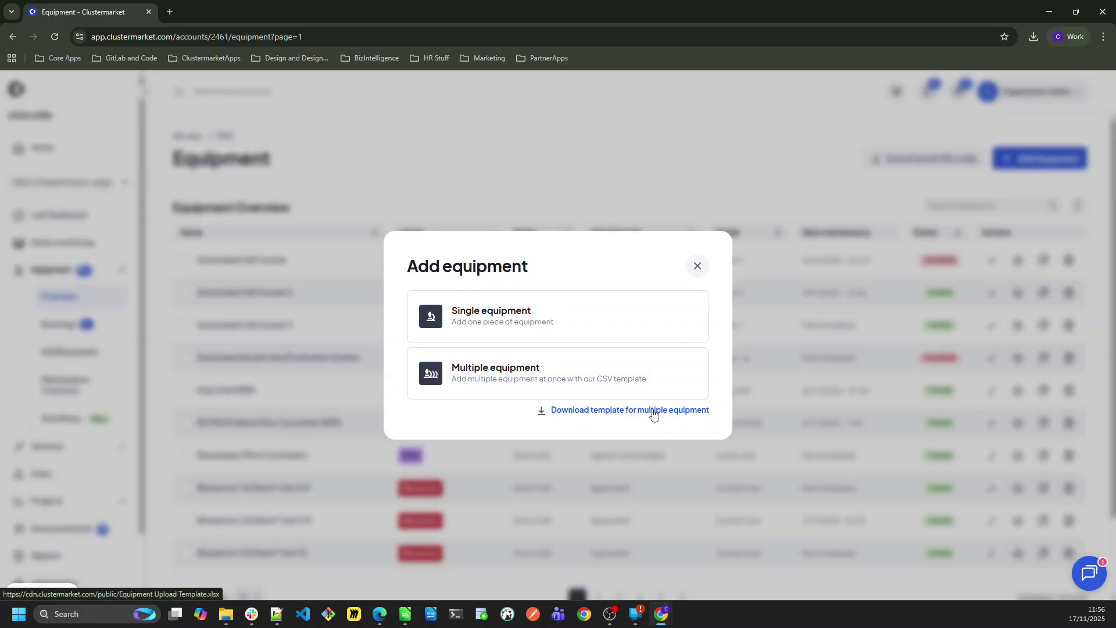
{"action": "left_click", "coordinate": [412, 619]}
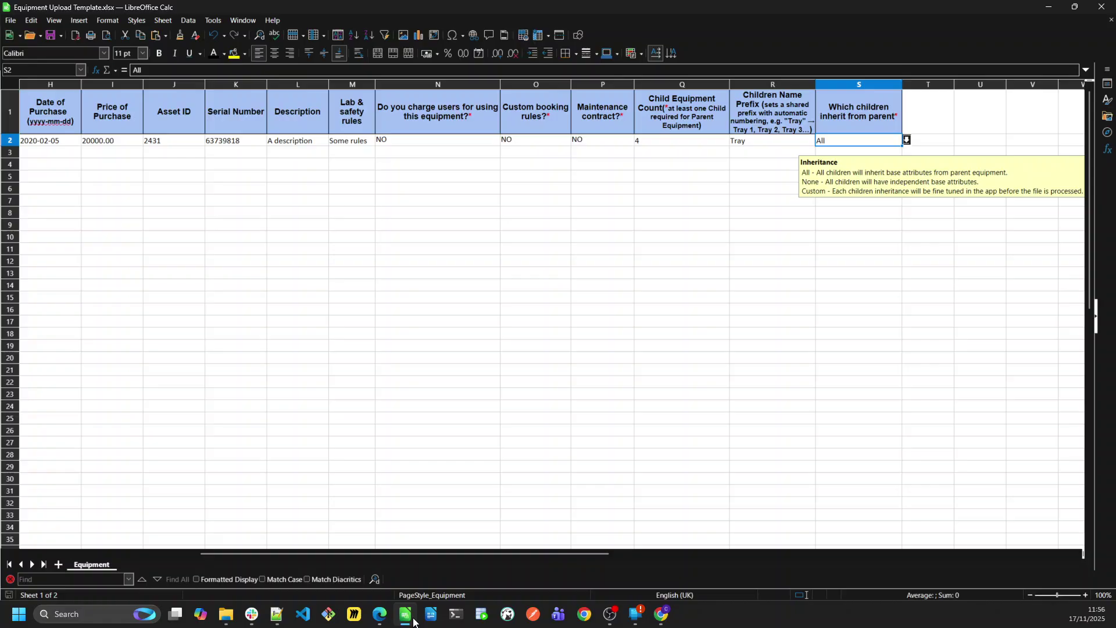
{"action": "left_click", "coordinate": [352, 335]}
{"action": "mouse_move", "coordinate": [563, 556]}
{"action": "left_mouse_down"}
{"action": "mouse_move", "coordinate": [333, 535]}
{"action": "mouse_move", "coordinate": [250, 541]}
{"action": "mouse_move", "coordinate": [571, 556]}
{"action": "left_mouse_up"}
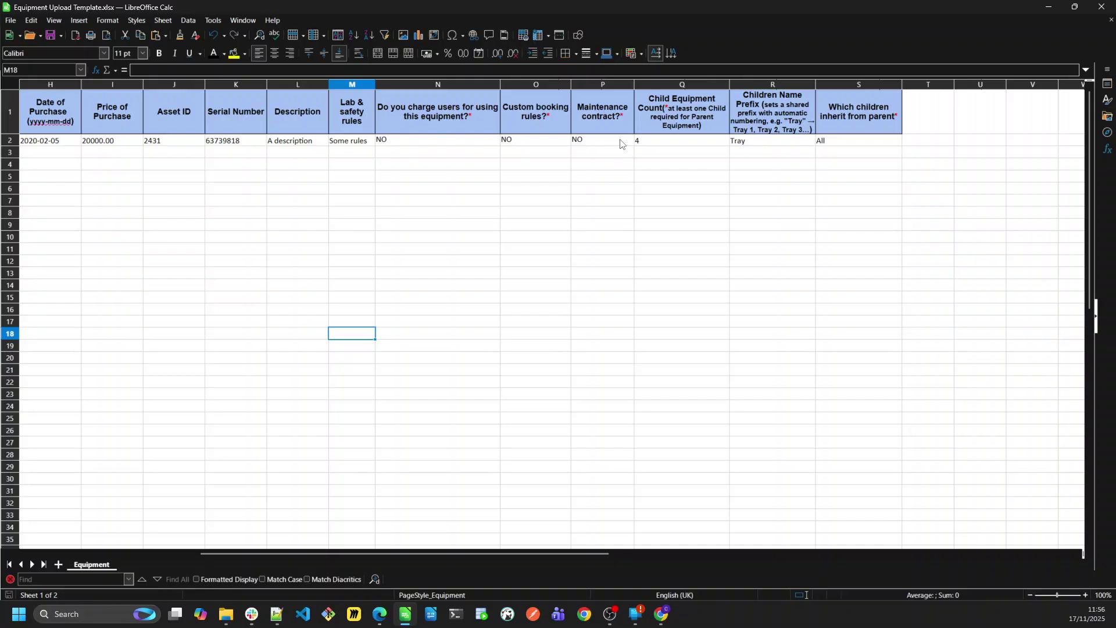
{"action": "left_click_drag", "start_coordinate": [471, 553], "coordinate": [145, 619]}
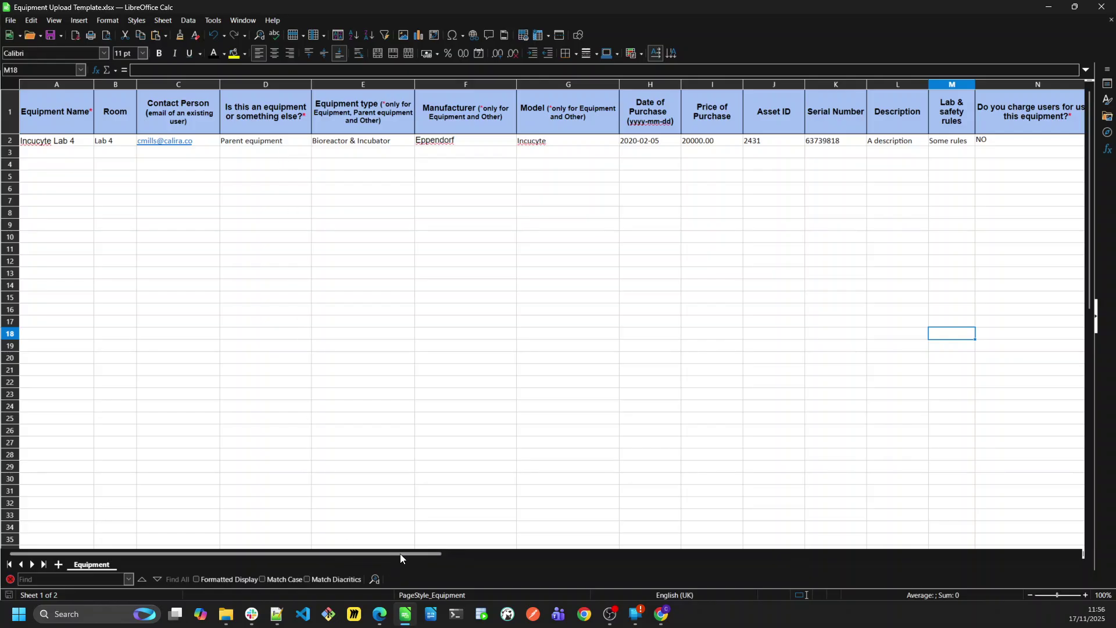
{"action": "left_click_drag", "start_coordinate": [400, 554], "coordinate": [814, 558]}
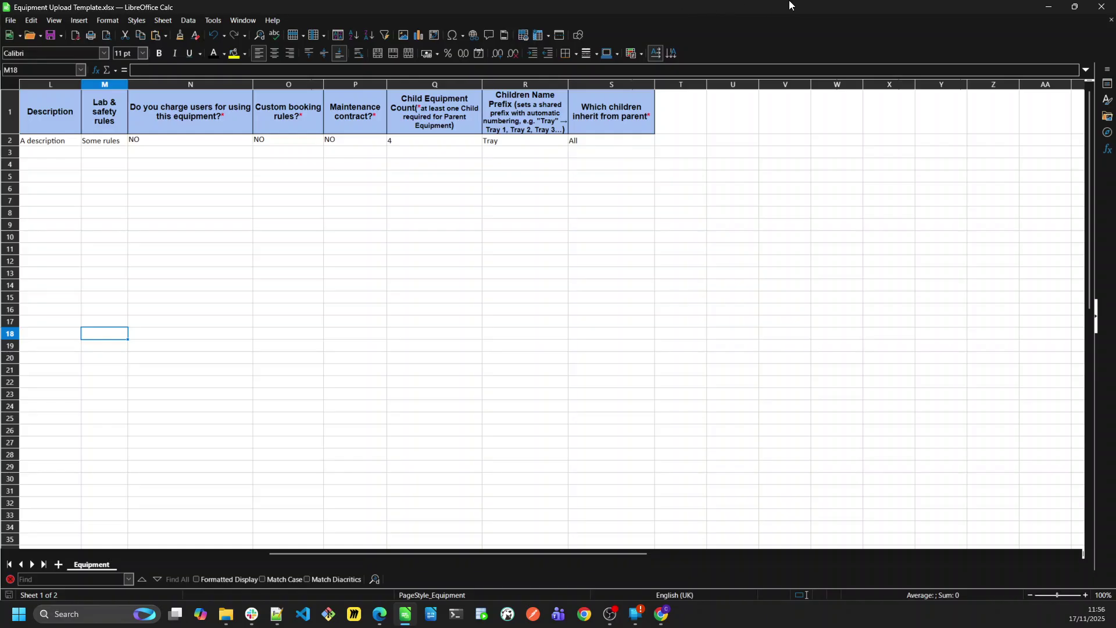
{"action": "left_click", "coordinate": [1050, 7]}
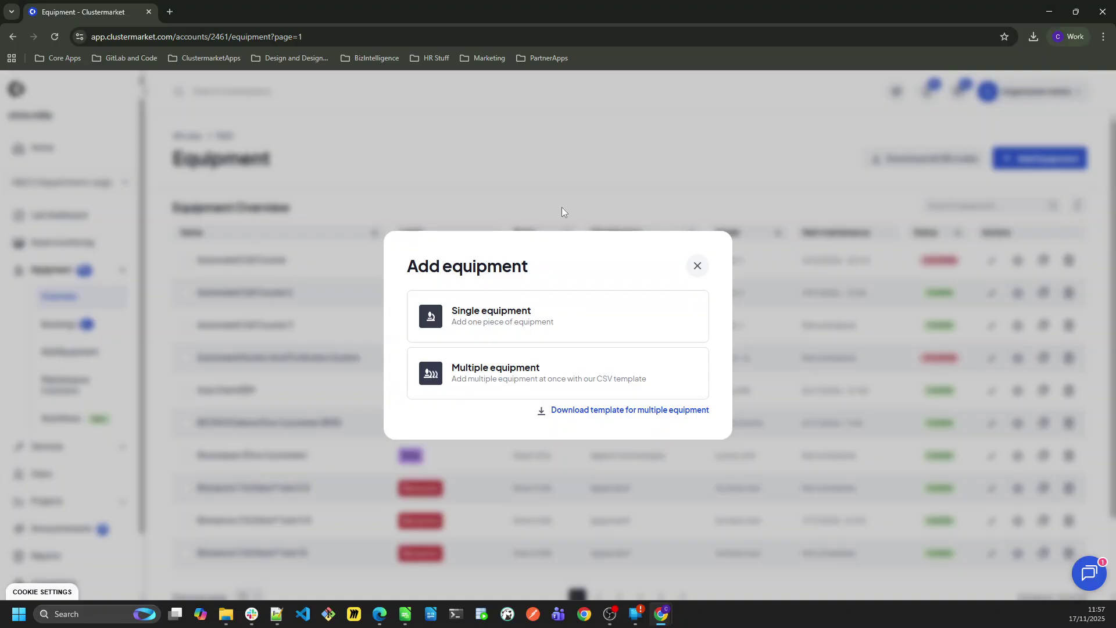
{"action": "left_click", "coordinate": [697, 266]}
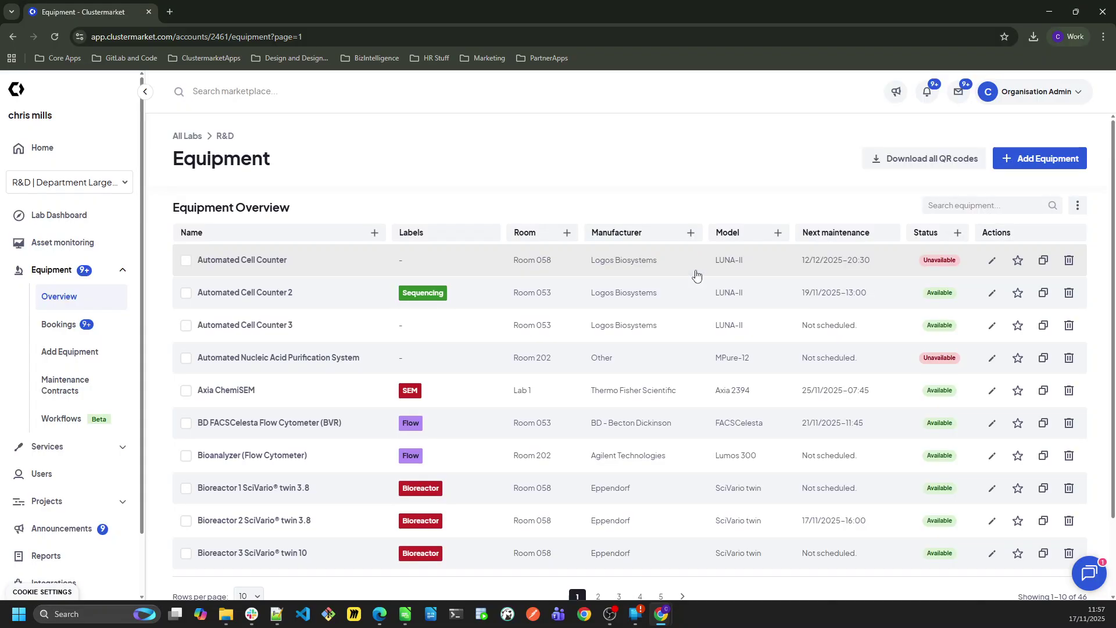
Step: Open the Lab Dashboard and widen the calendar's equipment column to fit the CellExpert 170i Incubator entry in Lab 1
{"action": "left_click", "coordinate": [62, 225]}
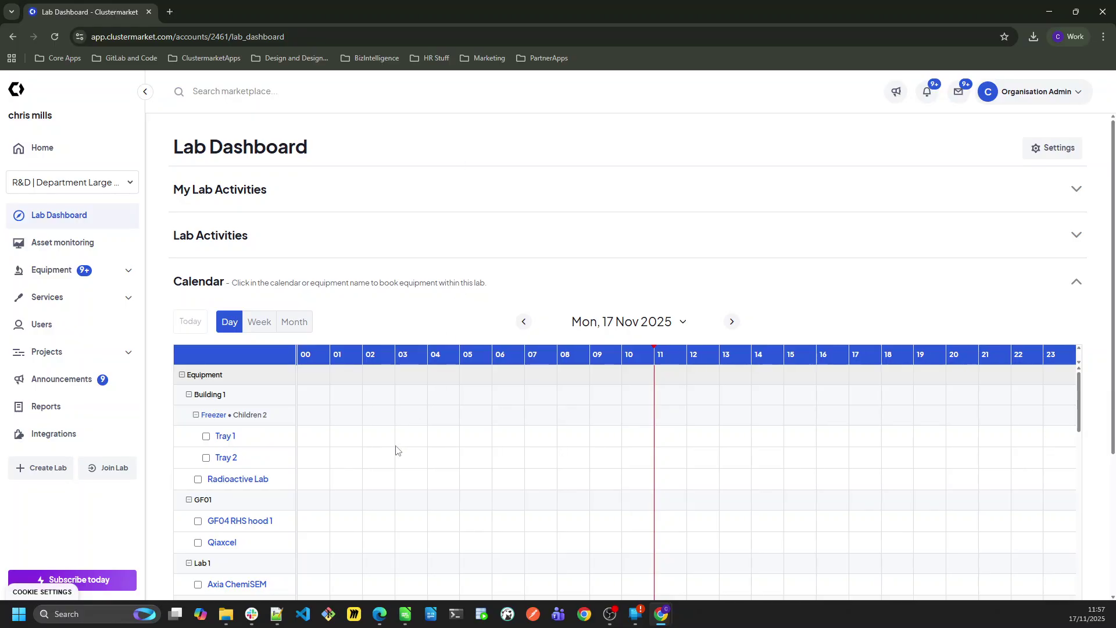
{"action": "scroll", "coordinate": [391, 450], "scroll_direction": "down", "scroll_amount": 3}
{"action": "scroll", "coordinate": [392, 449], "scroll_direction": "down", "scroll_amount": 2}
{"action": "scroll", "coordinate": [389, 450], "scroll_direction": "up", "scroll_amount": 1}
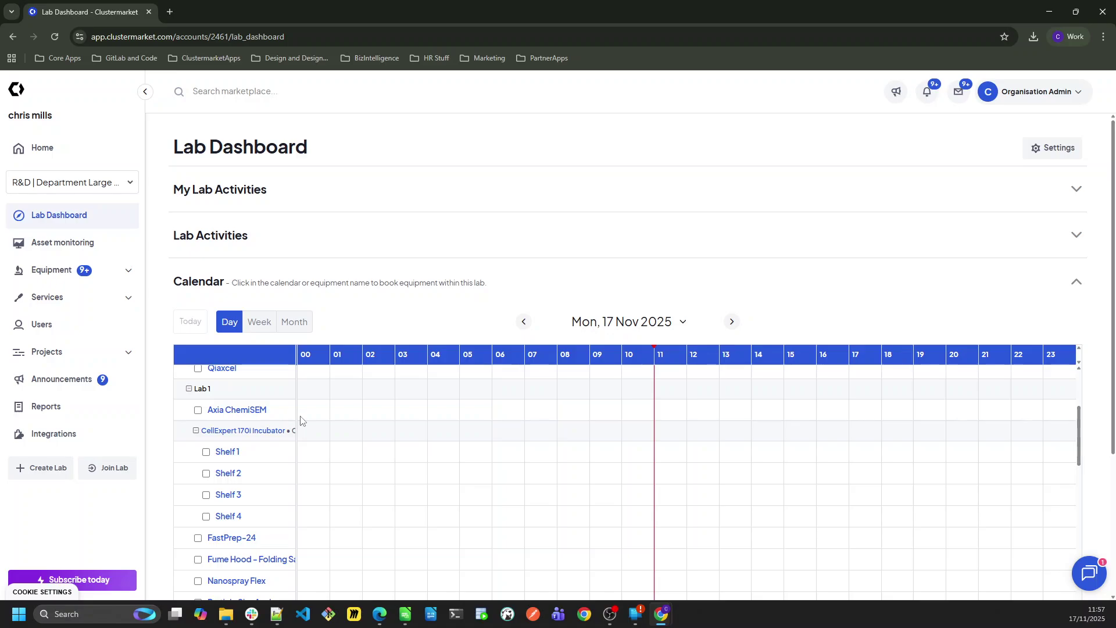
{"action": "left_click_drag", "start_coordinate": [294, 419], "coordinate": [358, 421]}
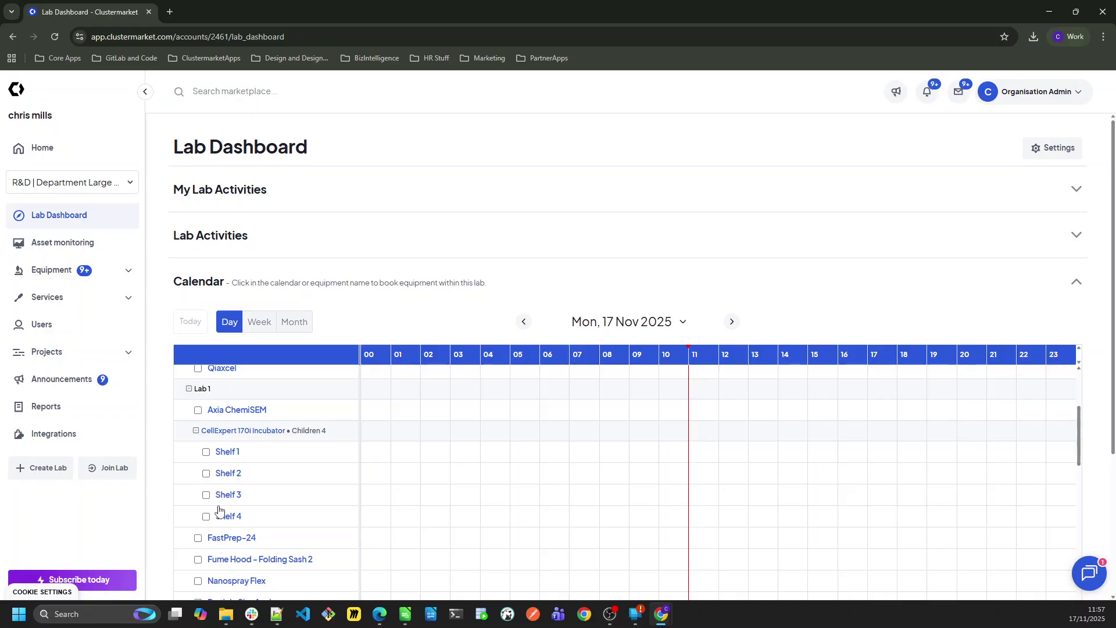
Step: Book the CellExpert 170i Incubator's Shelf 1 from 13:00 to 14:00 and Shelf 2 from 13:00 to 15:00 on 17 November 2025
{"action": "left_click", "coordinate": [207, 453]}
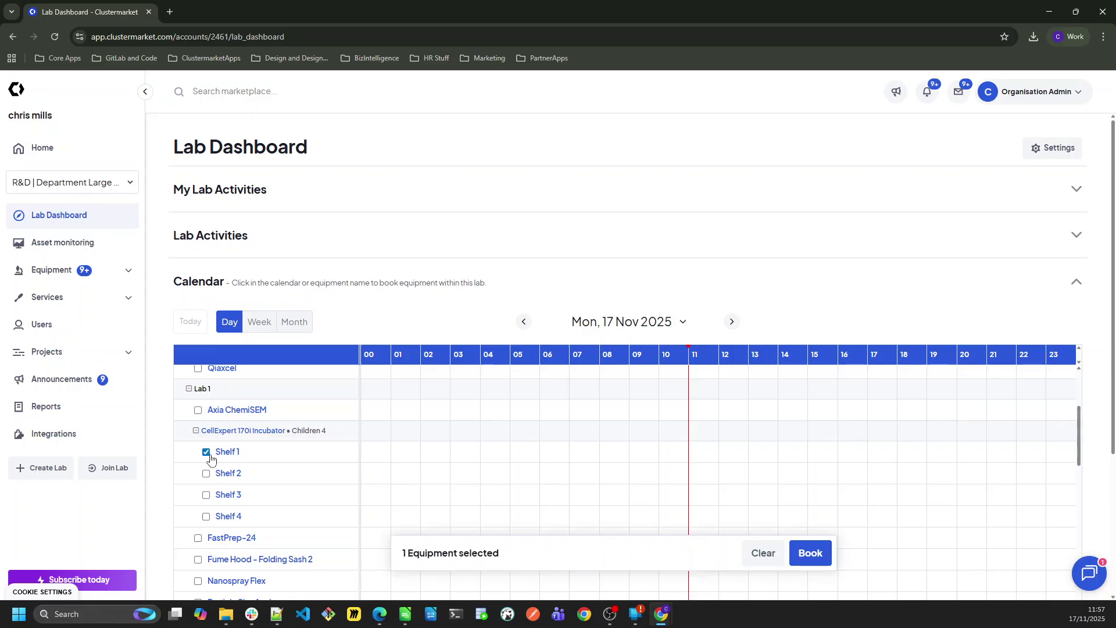
{"action": "left_click", "coordinate": [206, 474]}
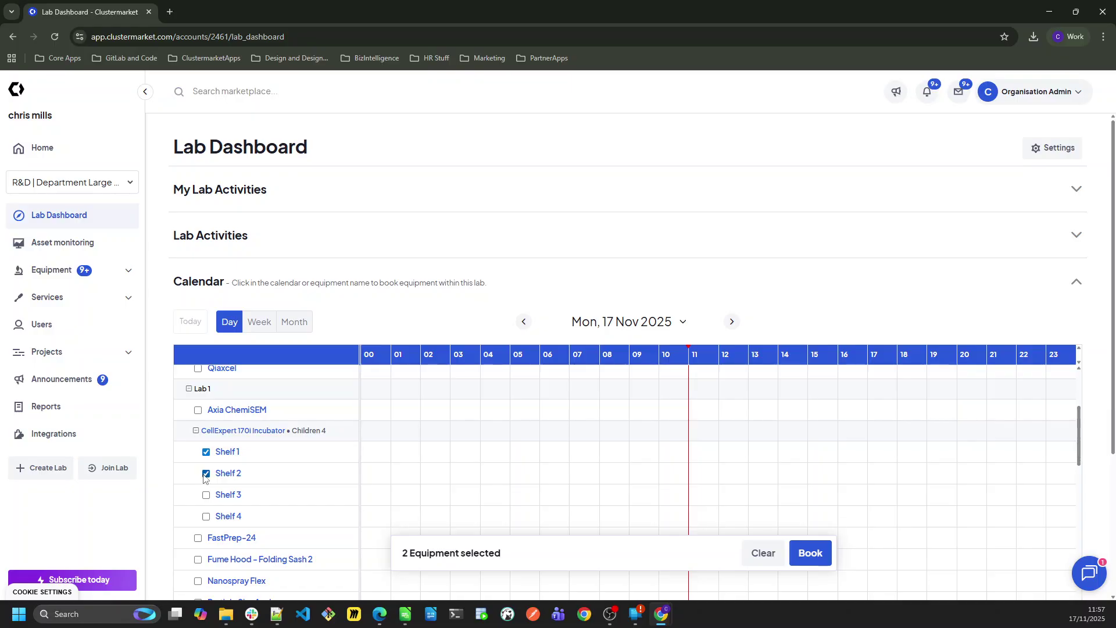
{"action": "left_click", "coordinate": [817, 555]}
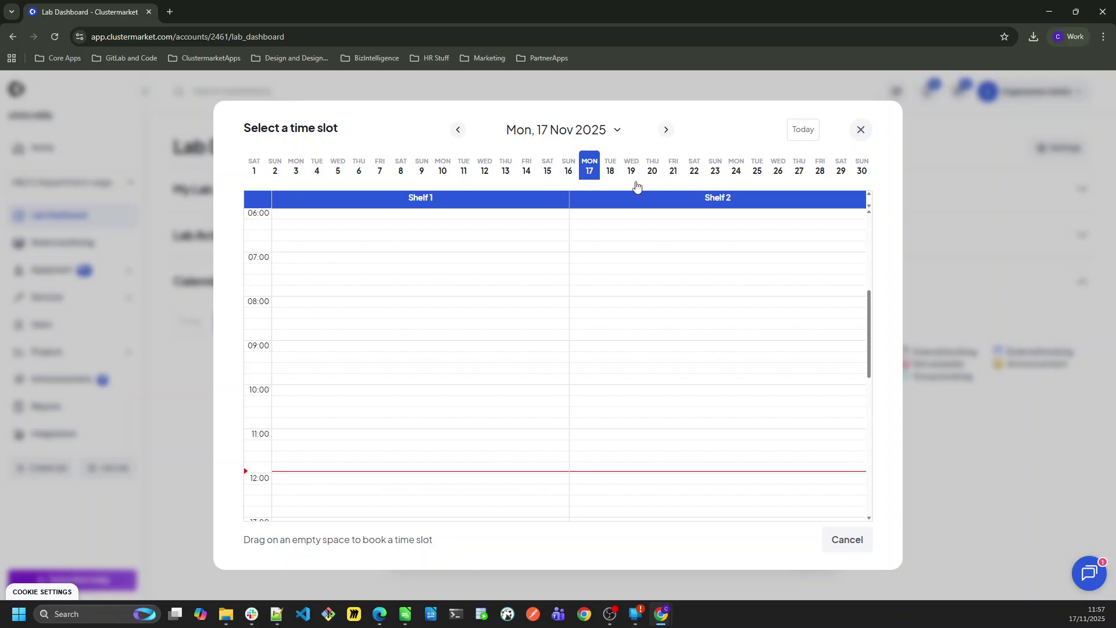
{"action": "scroll", "coordinate": [491, 347], "scroll_direction": "down", "scroll_amount": 3}
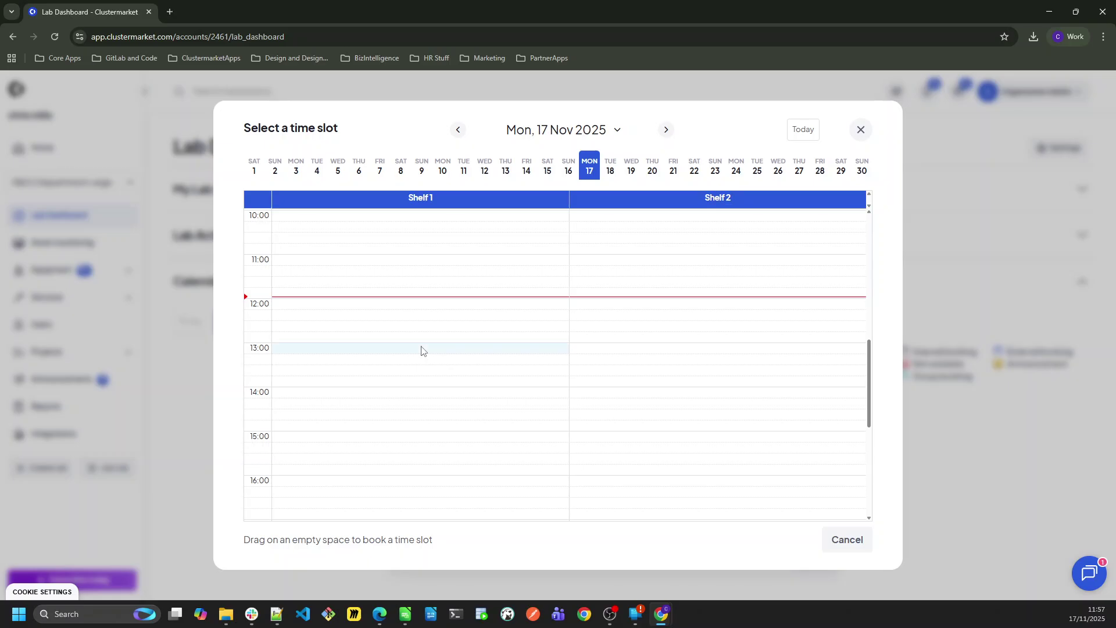
{"action": "left_click_drag", "start_coordinate": [421, 349], "coordinate": [410, 385]}
{"action": "left_click_drag", "start_coordinate": [592, 351], "coordinate": [599, 430]}
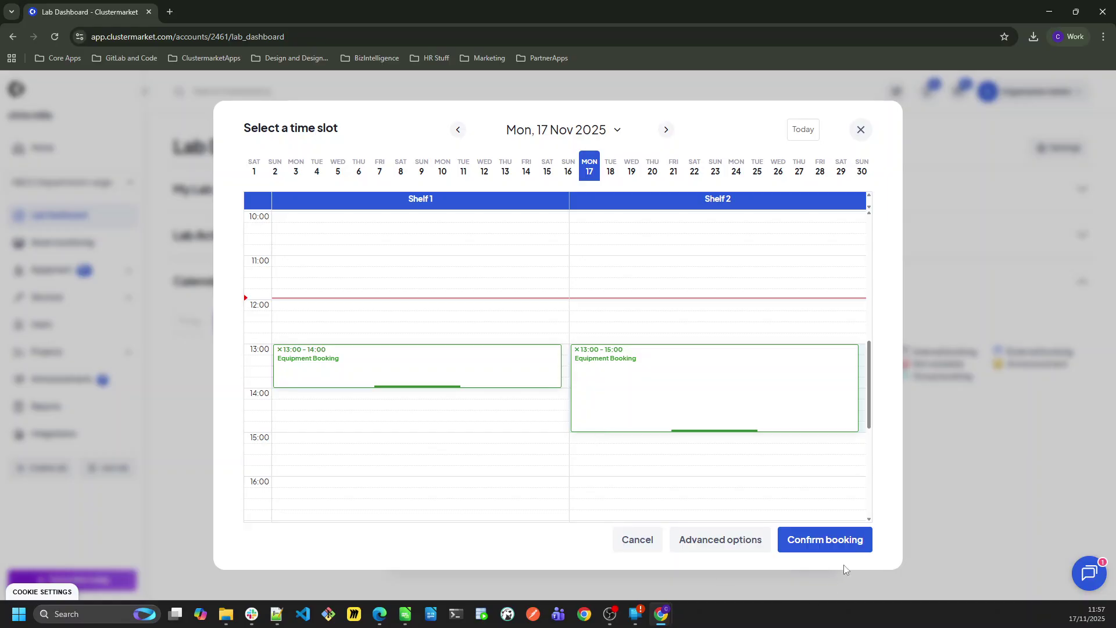
{"action": "left_click", "coordinate": [850, 542]}
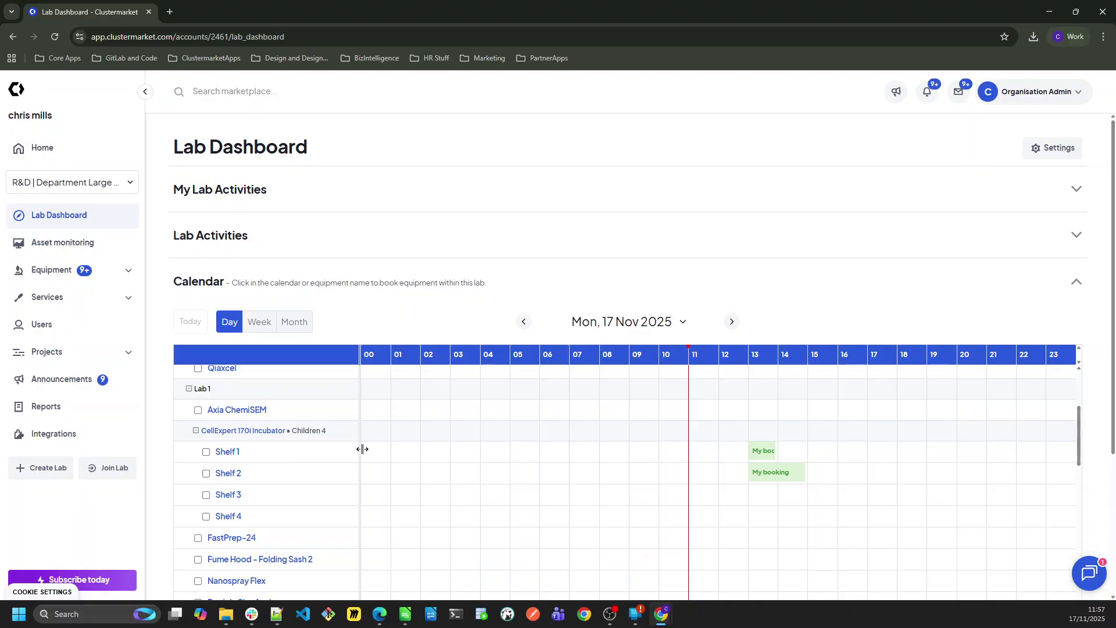
{"action": "scroll", "coordinate": [667, 450], "scroll_direction": "down", "scroll_amount": 1}
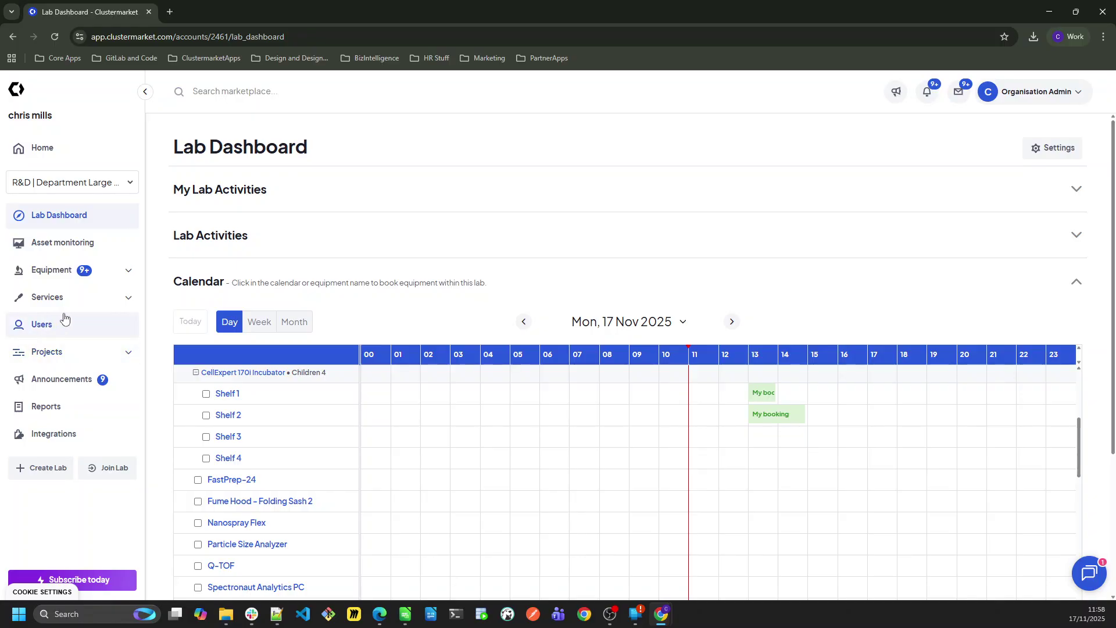
{"action": "left_click", "coordinate": [91, 276]}
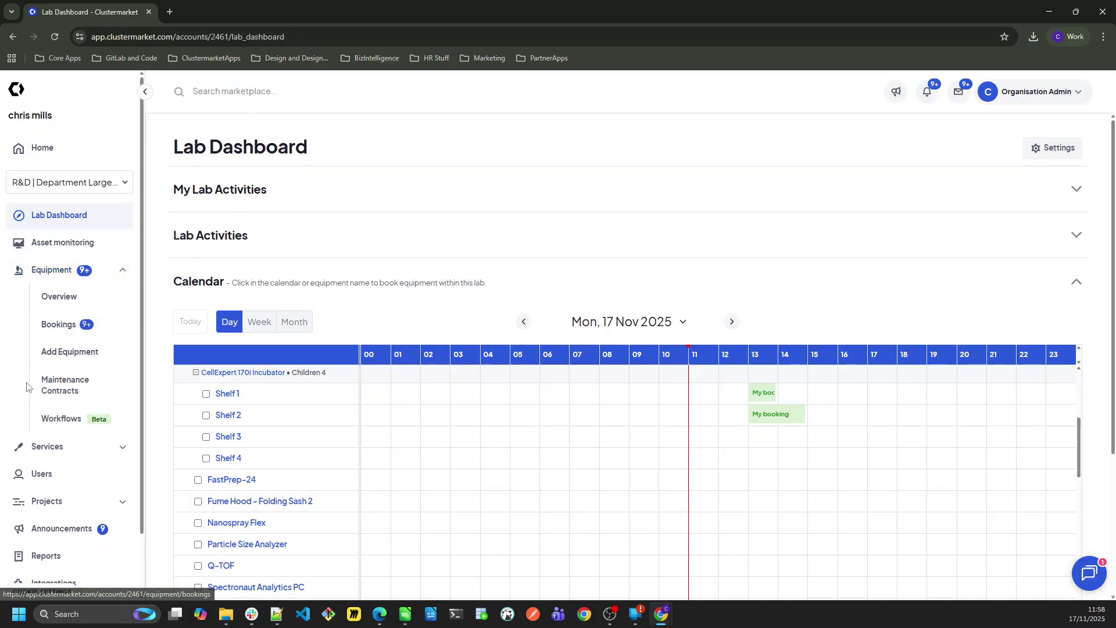
{"action": "left_click", "coordinate": [94, 427]}
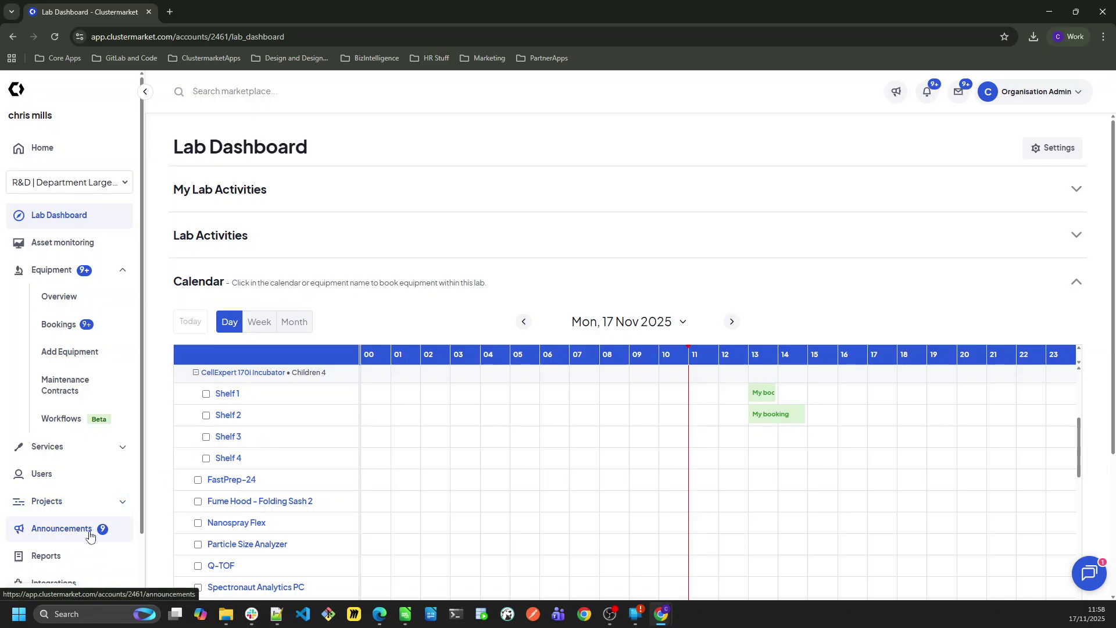
Step: Start a new announcement for equipment bookings, running from 17/11/2025 00:00 to 18/11/2025 00:00
{"action": "left_click", "coordinate": [80, 534]}
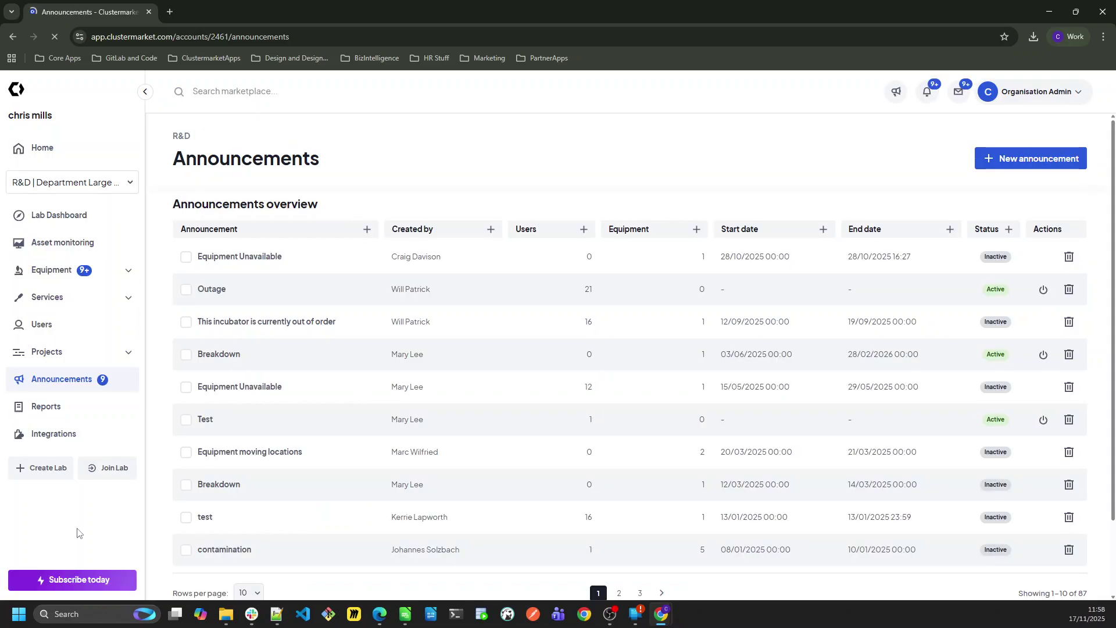
{"action": "left_click", "coordinate": [1062, 155]}
{"action": "left_click", "coordinate": [507, 323]}
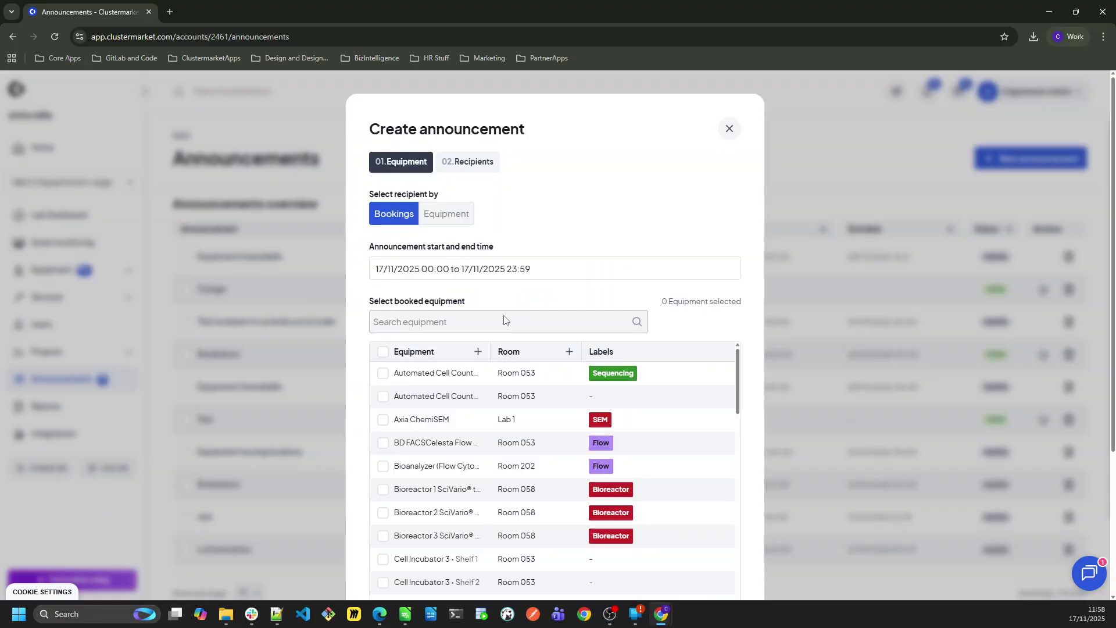
{"action": "left_click", "coordinate": [419, 277]}
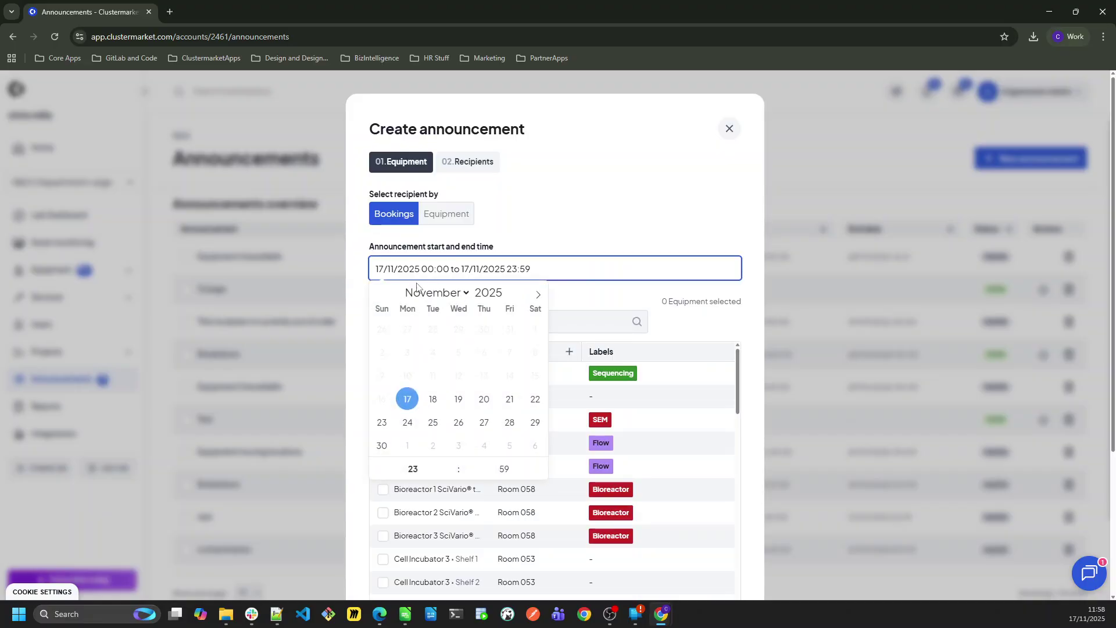
{"action": "left_click", "coordinate": [408, 401]}
{"action": "left_click", "coordinate": [433, 400]}
{"action": "left_click", "coordinate": [668, 192]}
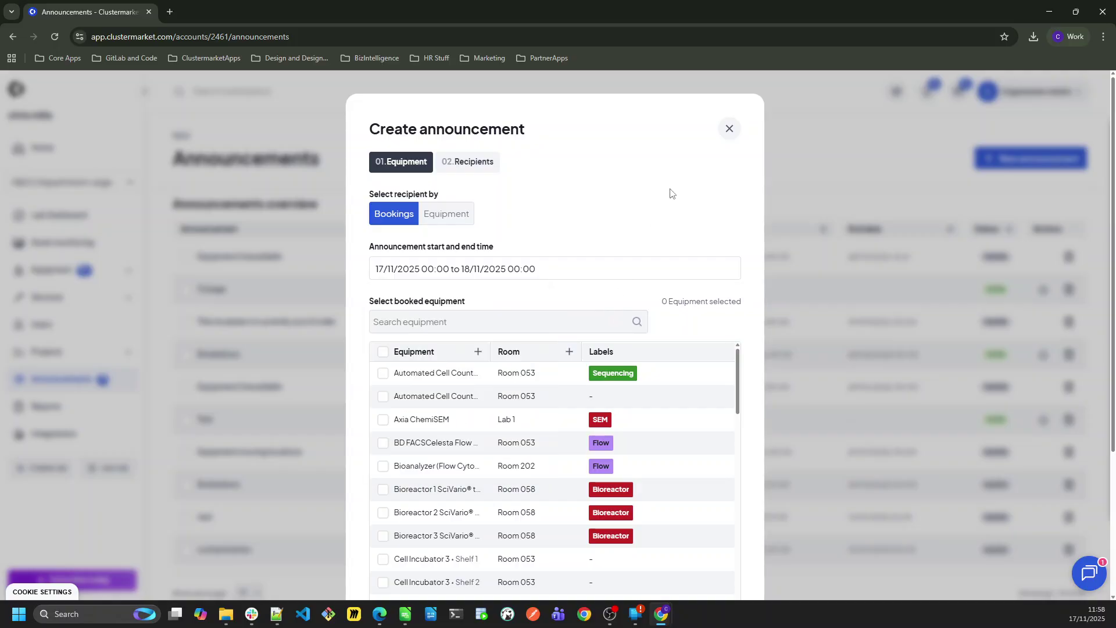
Step: Search the booked equipment for shelf 3 and select the CellExpert 170i Incubator's Shelf 3 in Lab 1
{"action": "left_click", "coordinate": [451, 323]}
{"action": "type", "text": "s"}
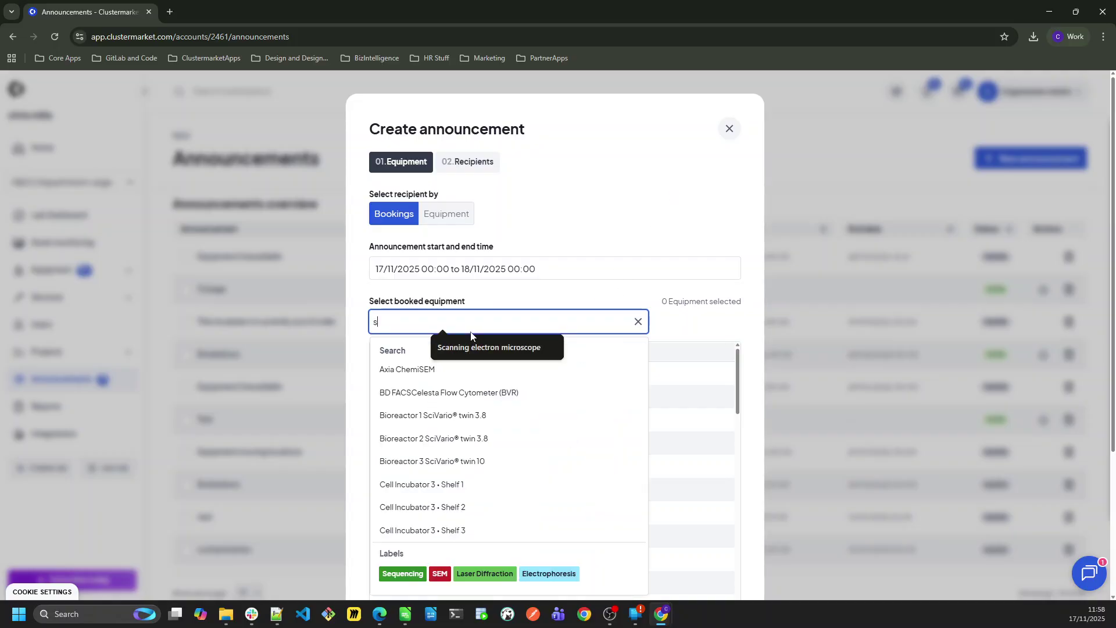
{"action": "type", "text": "helf 3"}
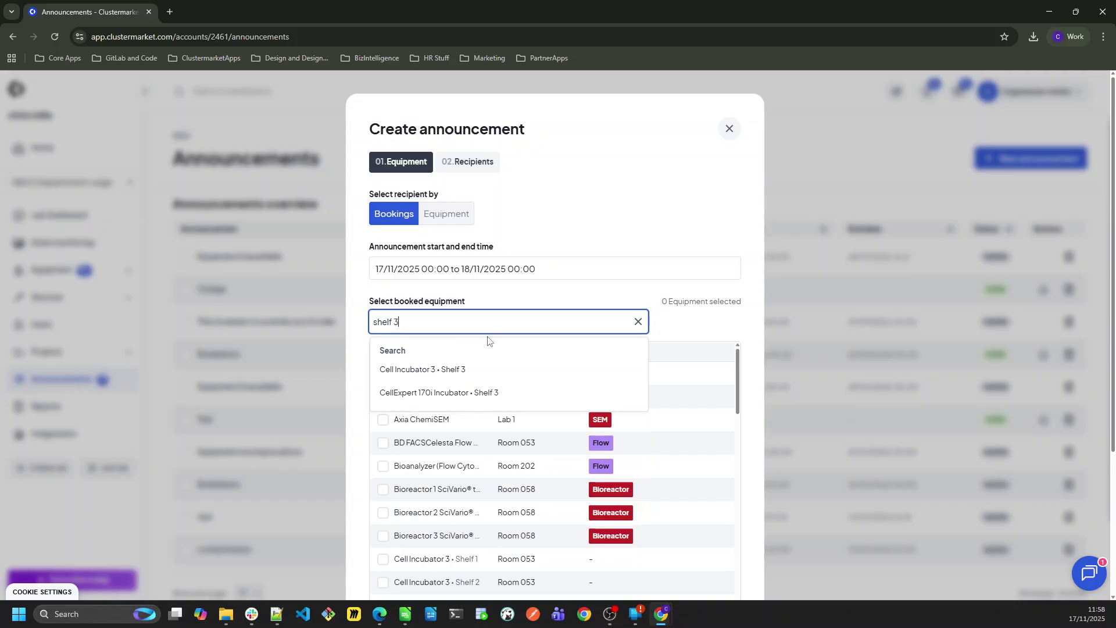
{"action": "left_click", "coordinate": [473, 391]}
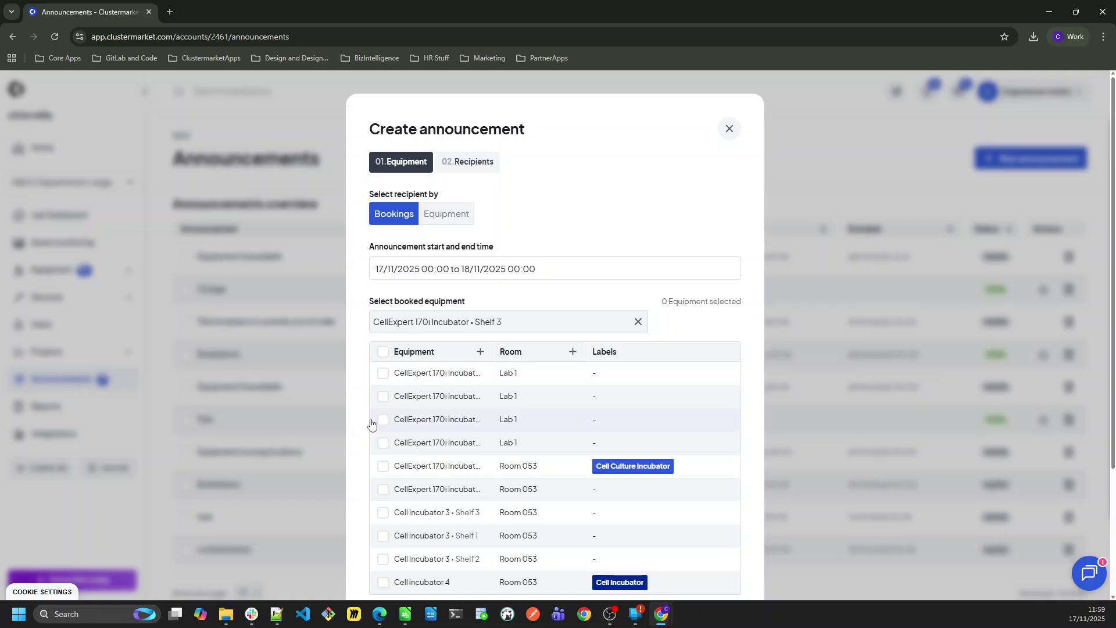
{"action": "left_click", "coordinate": [383, 419]}
Step: Make the selected shelf unavailable, cancel all its bookings within the timeframe, and continue to the announcement's recipients
{"action": "scroll", "coordinate": [643, 372], "scroll_direction": "down", "scroll_amount": 3}
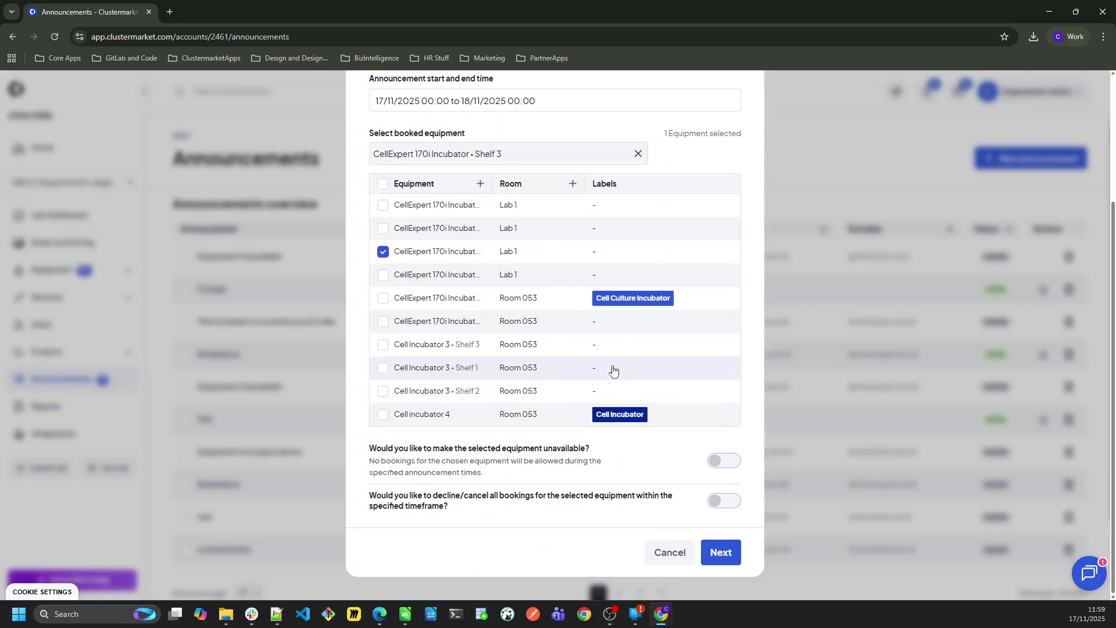
{"action": "left_click", "coordinate": [723, 465]}
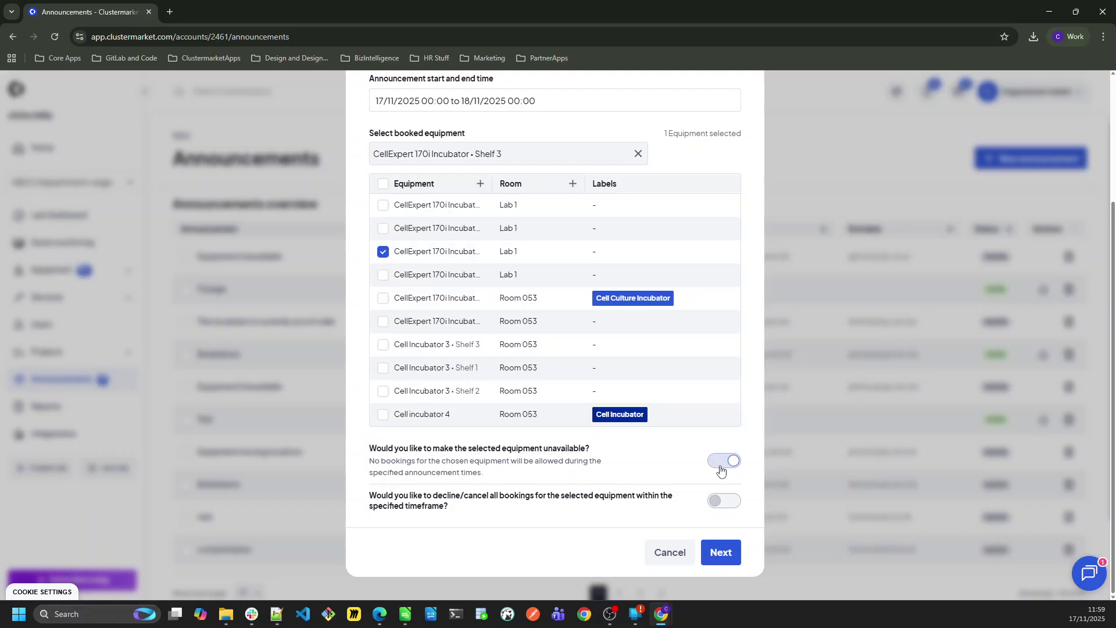
{"action": "left_click", "coordinate": [723, 501]}
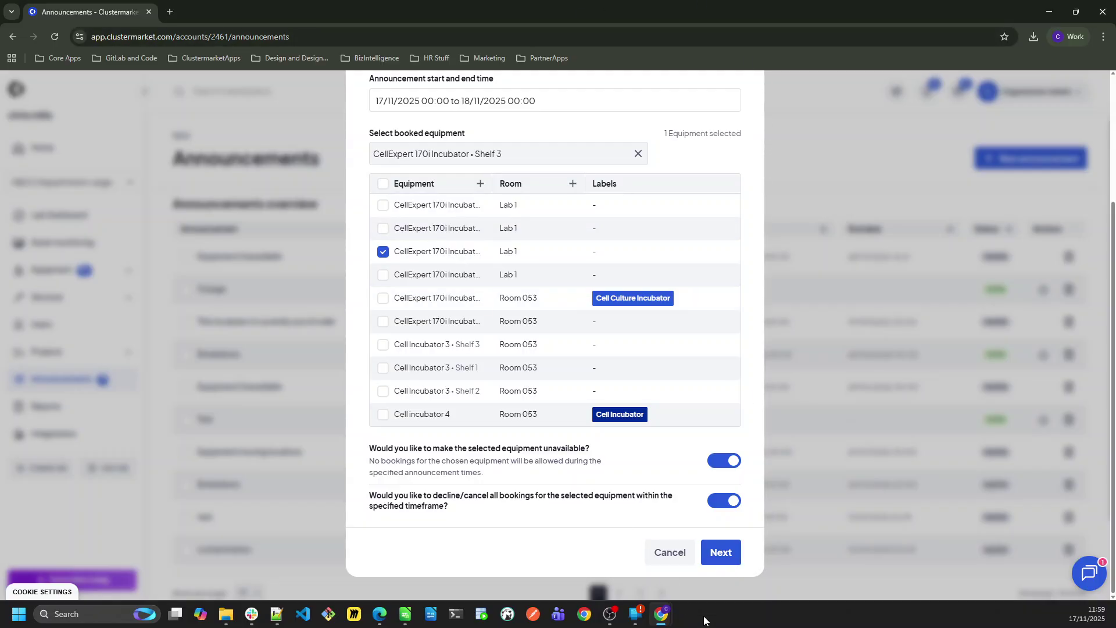
{"action": "left_click", "coordinate": [721, 558]}
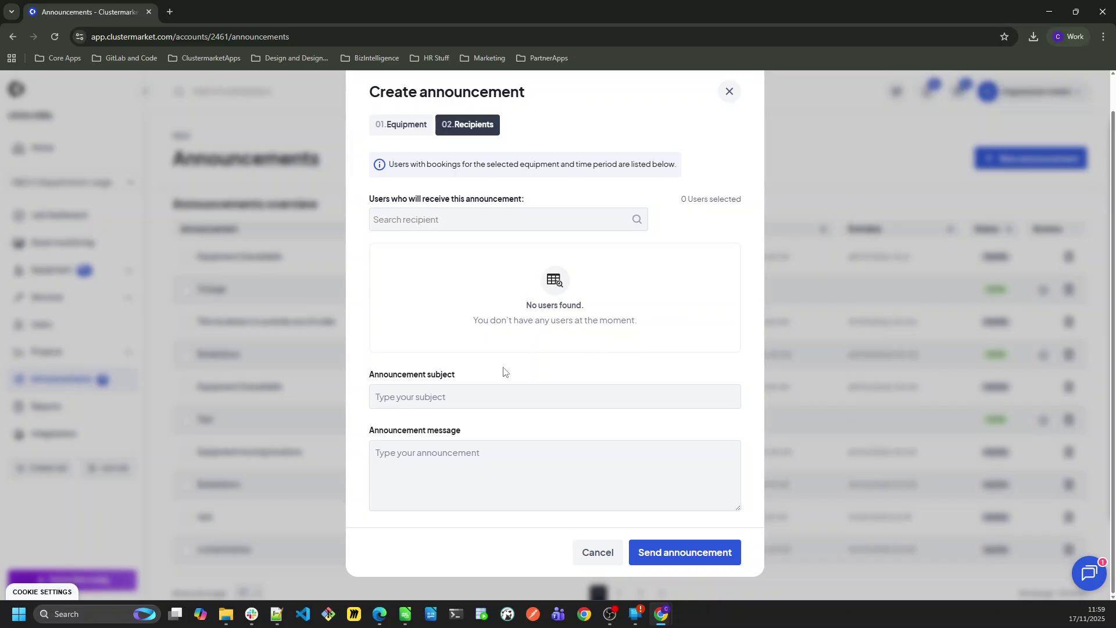
Step: Send the announcement with subject "Equipment broken" and message "Shelf 3 is not working as expected", and dismiss the confirmation
{"action": "left_click", "coordinate": [442, 398]}
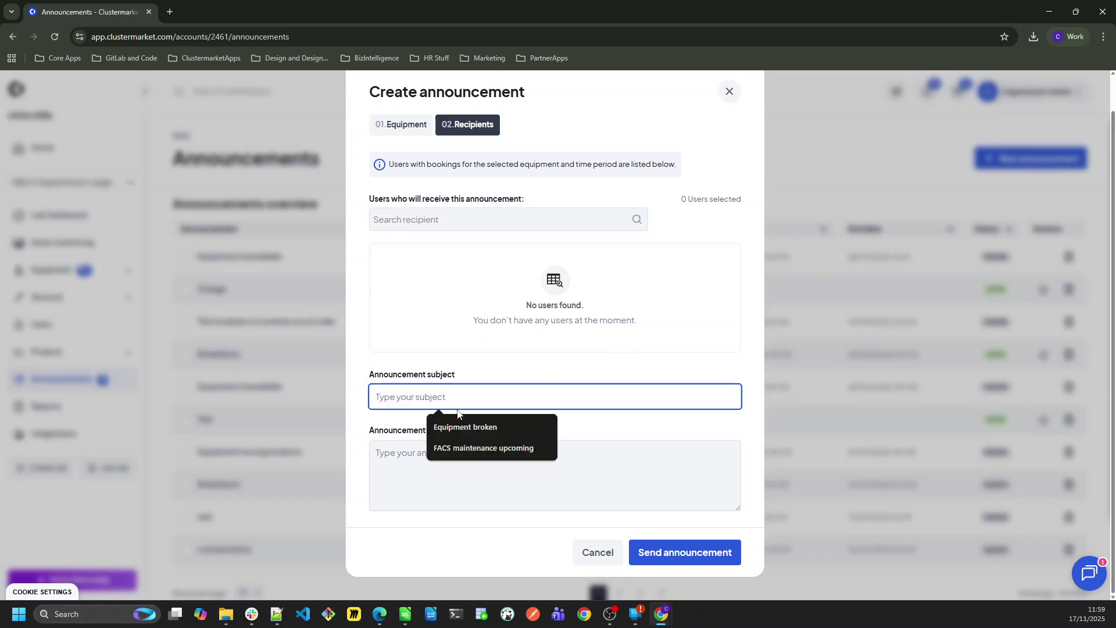
{"action": "left_click", "coordinate": [476, 427]}
{"action": "left_click", "coordinate": [465, 463]}
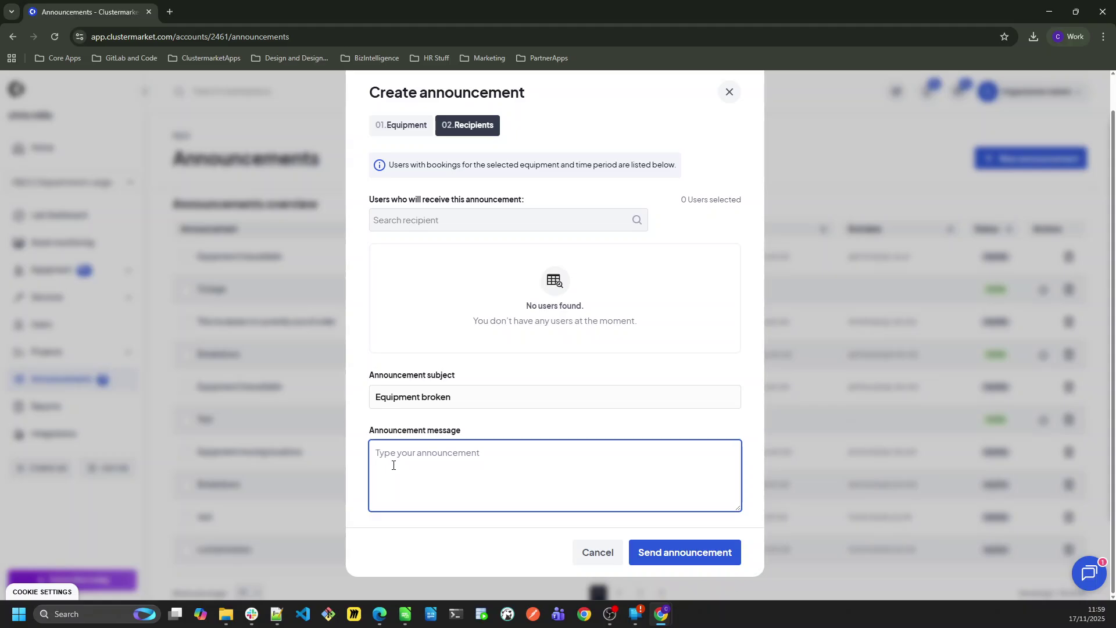
{"action": "type", "text": "Shelf 3 is not working as expected"}
{"action": "left_click", "coordinate": [730, 552]}
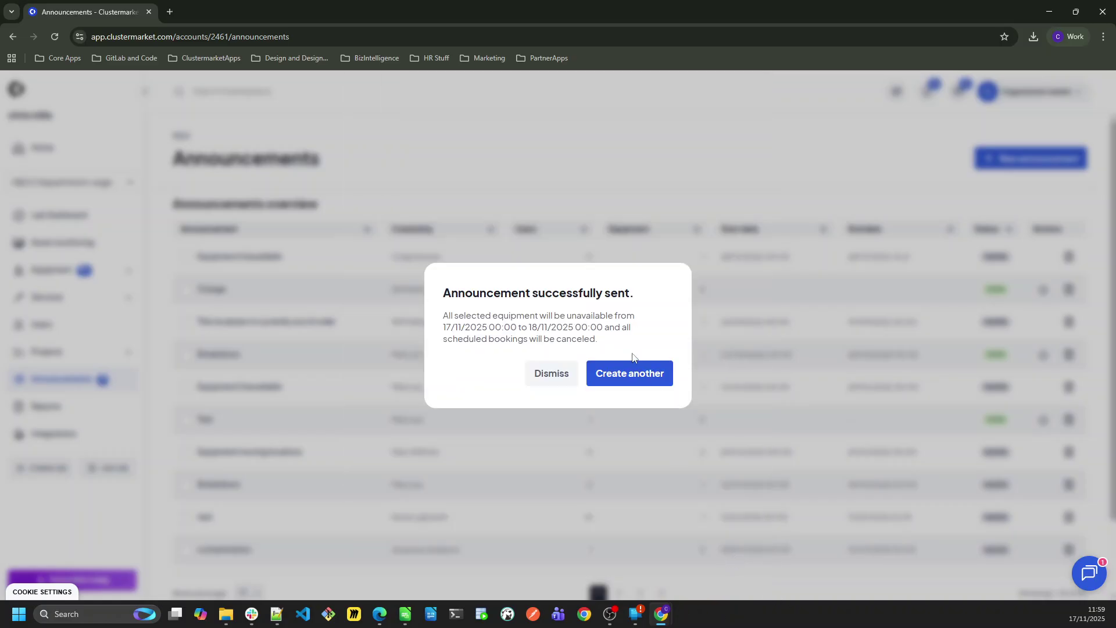
{"action": "left_click", "coordinate": [552, 381]}
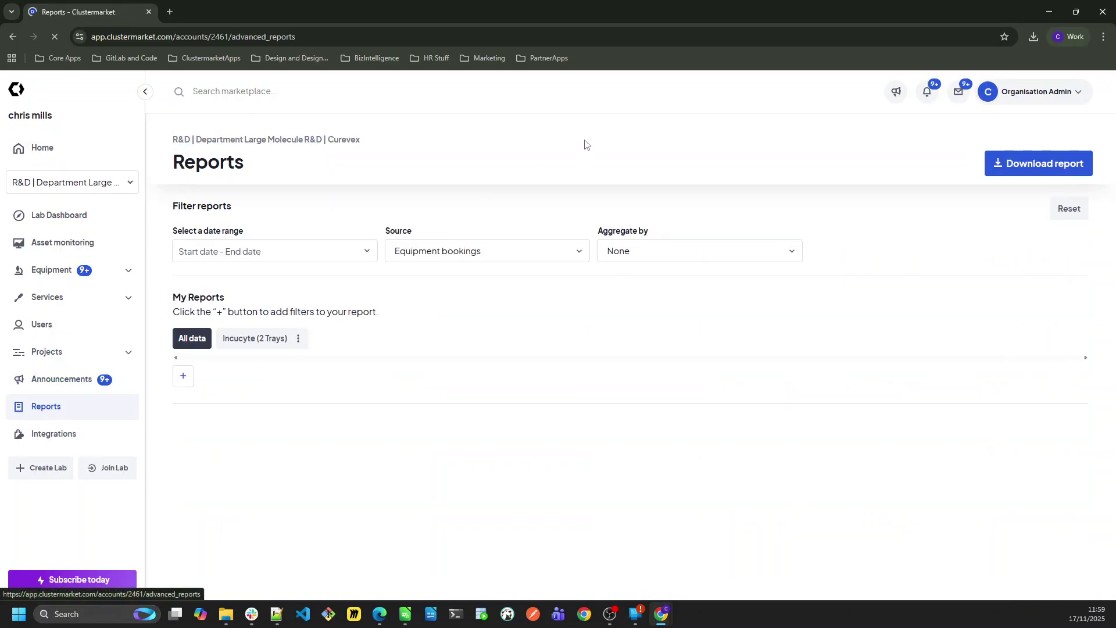
Step: Download the equipment bookings report for November 1 to November 30, 2025, using the saved Incucyte (2 Trays) report filter
{"action": "left_click", "coordinate": [269, 251]}
{"action": "left_click", "coordinate": [338, 311]}
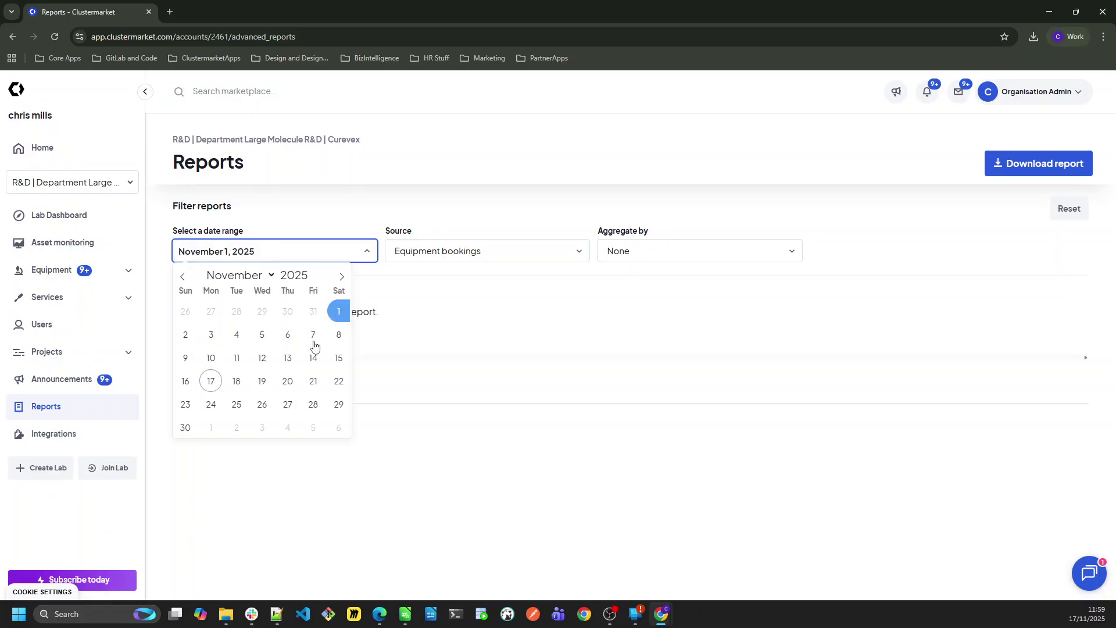
{"action": "left_click", "coordinate": [185, 427]}
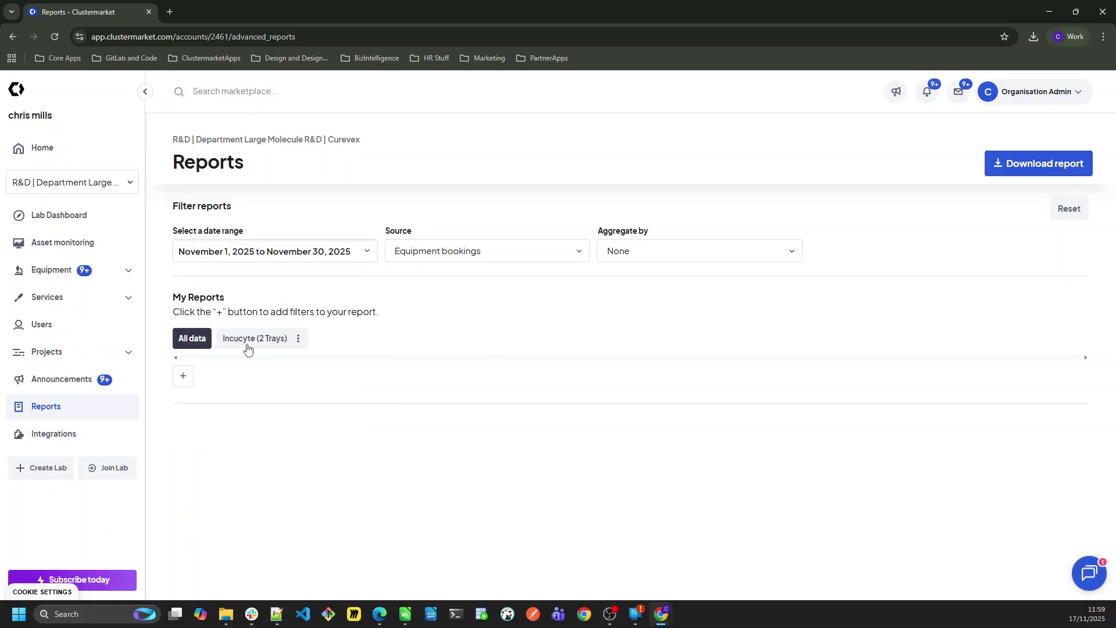
{"action": "left_click", "coordinate": [247, 343]}
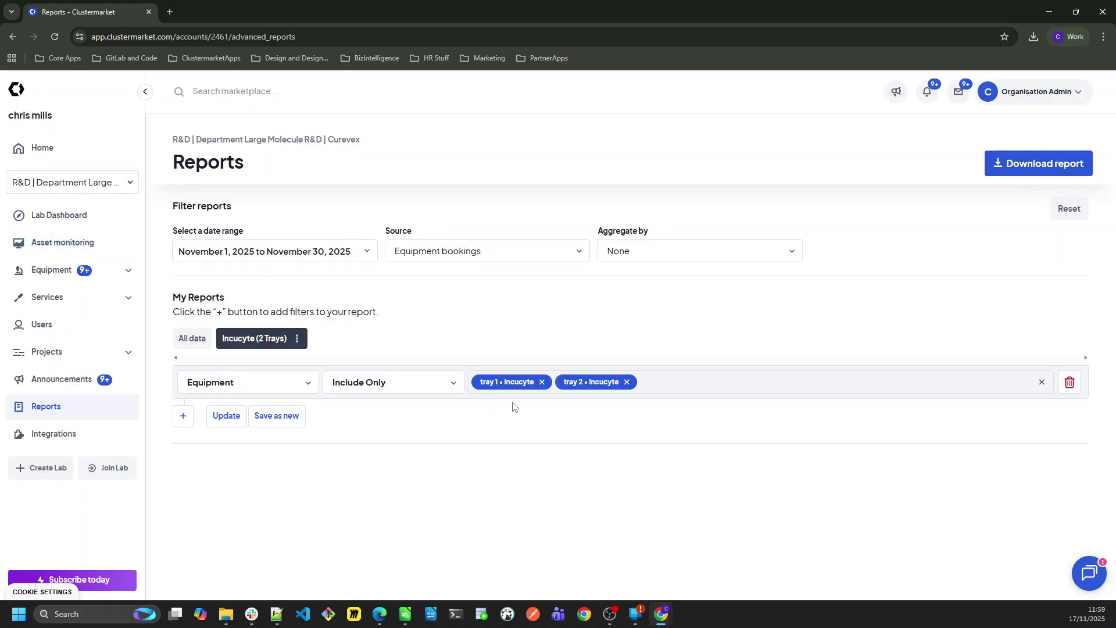
{"action": "left_click", "coordinate": [1065, 172]}
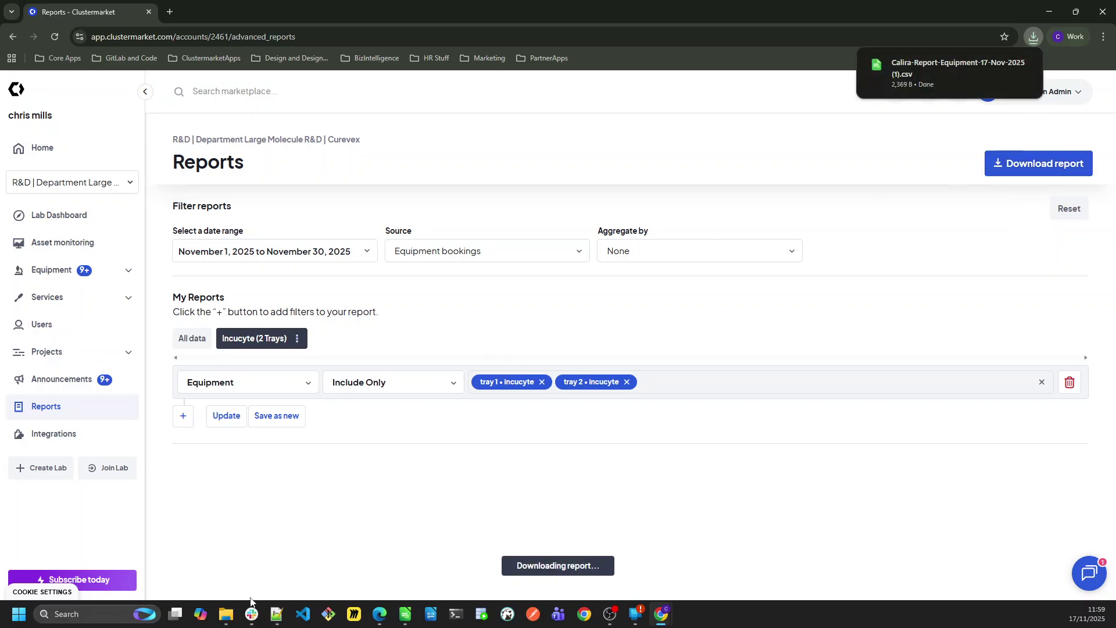
Step: Switch to the Downloads folder, open Calira-Report-Equipment-17-Nov-2025.csv in LibreOffice Calc, and examine its Equipment Name and Child Equipment Name columns
{"action": "mouse_move", "coordinate": [226, 614]}
{"action": "left_click", "coordinate": [199, 515]}
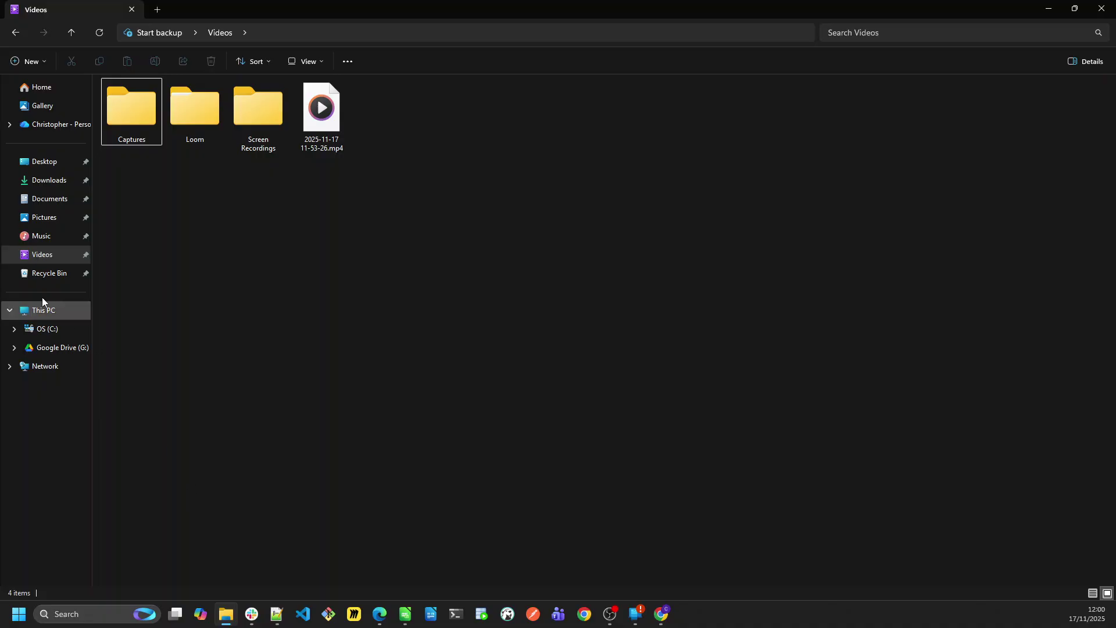
{"action": "left_click", "coordinate": [70, 180]}
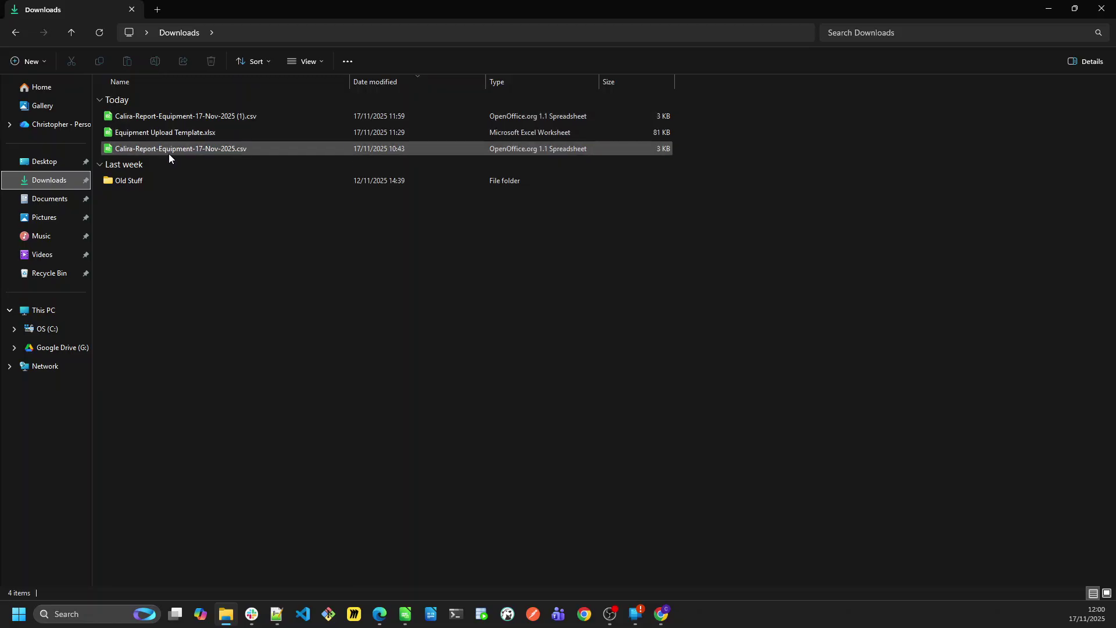
{"action": "double_click", "coordinate": [168, 152]}
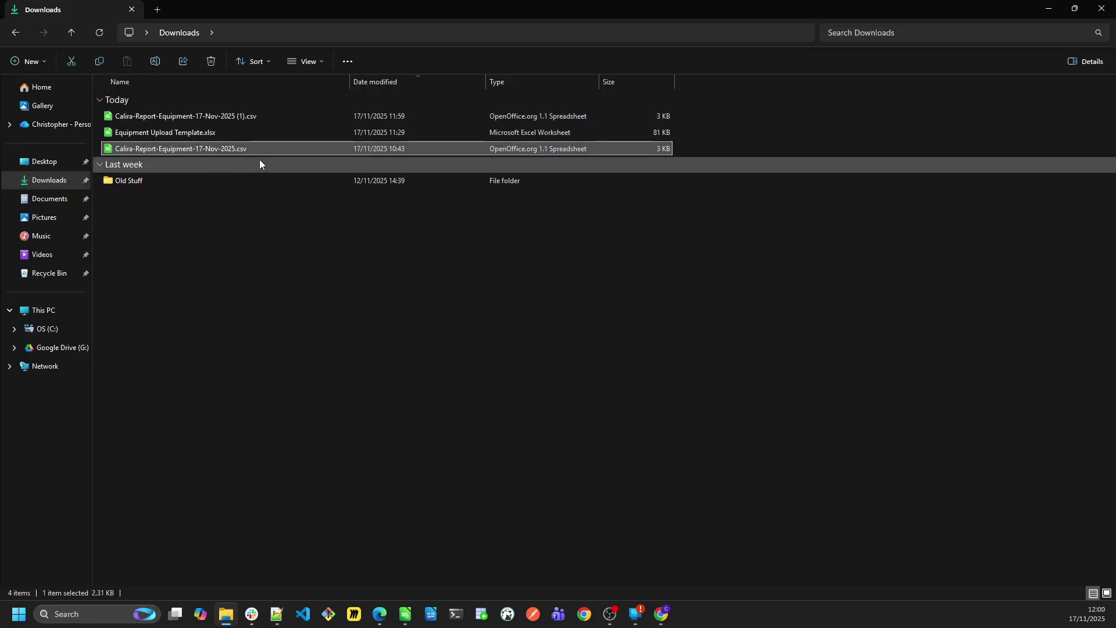
{"action": "left_click", "coordinate": [616, 416]}
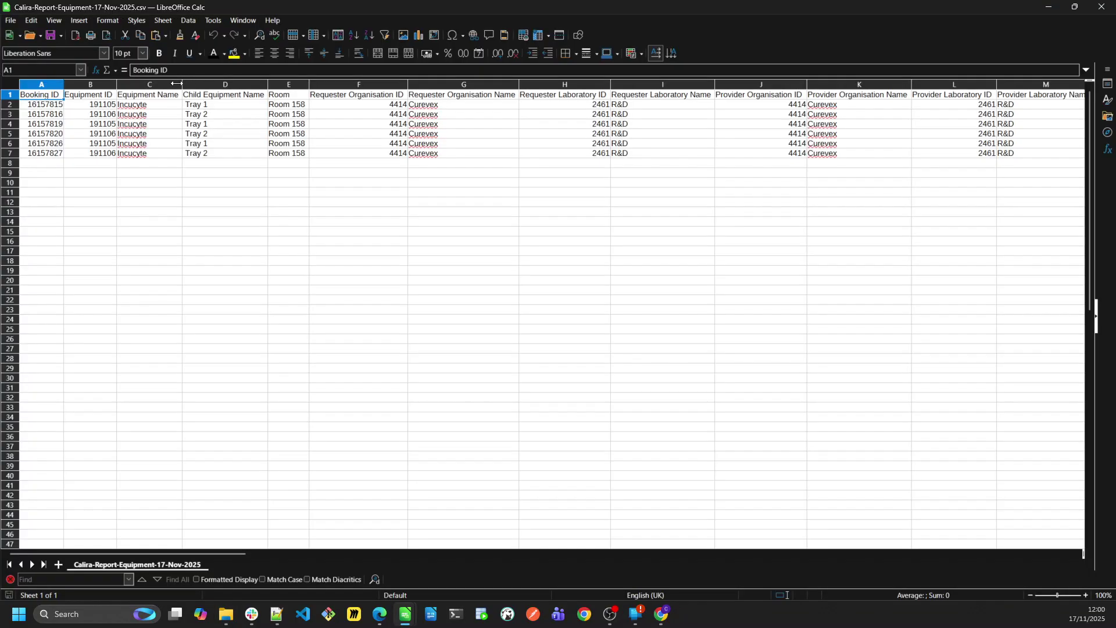
{"action": "left_click", "coordinate": [210, 115]}
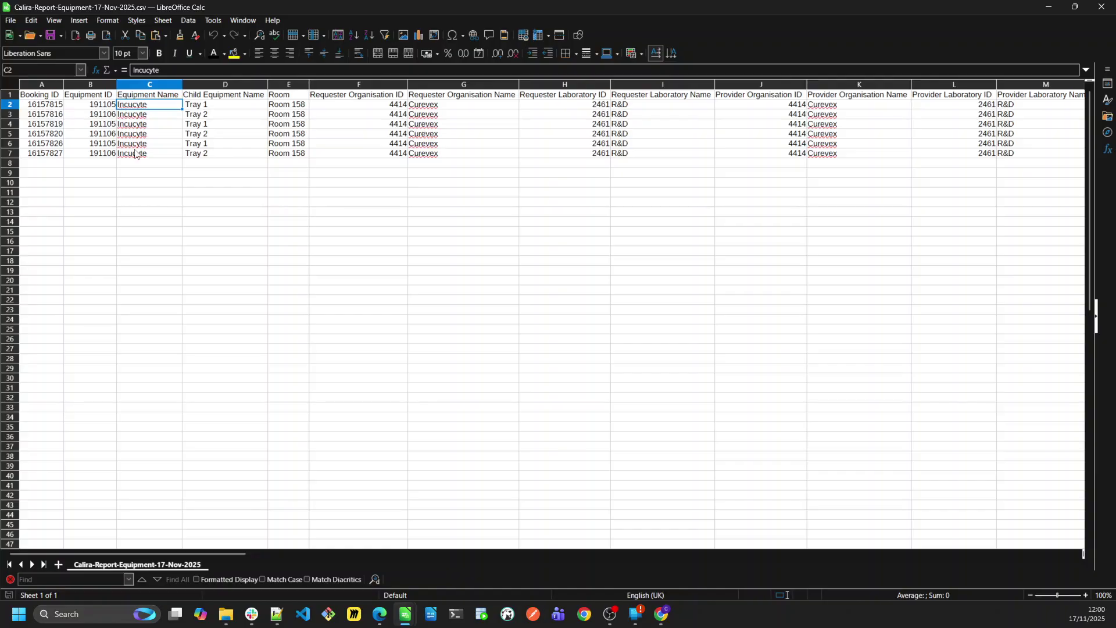
{"action": "left_click", "coordinate": [197, 107]}
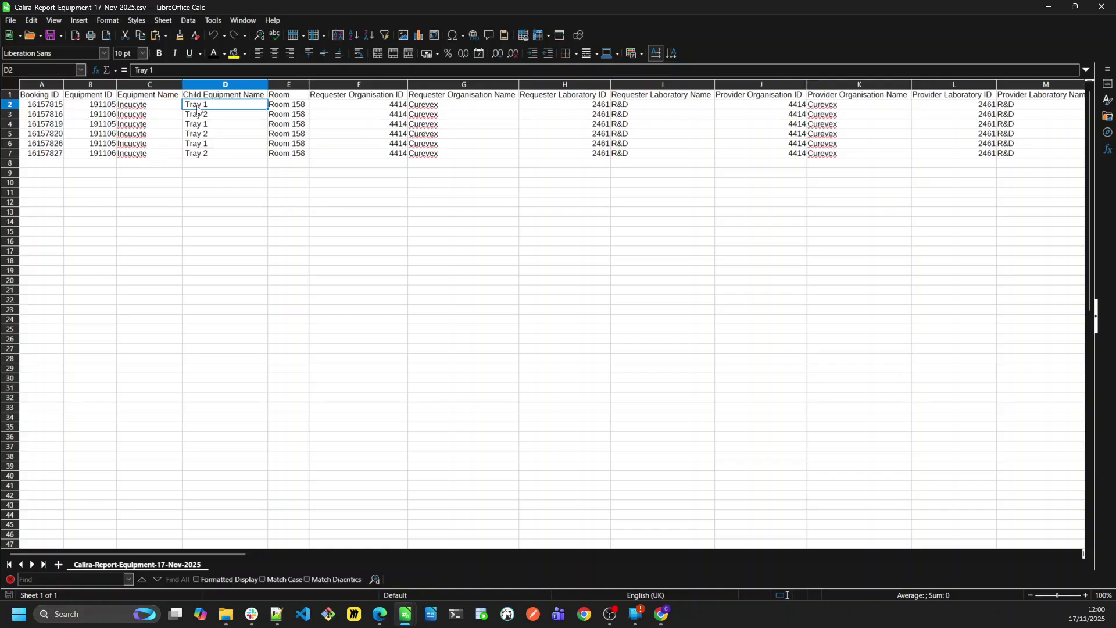